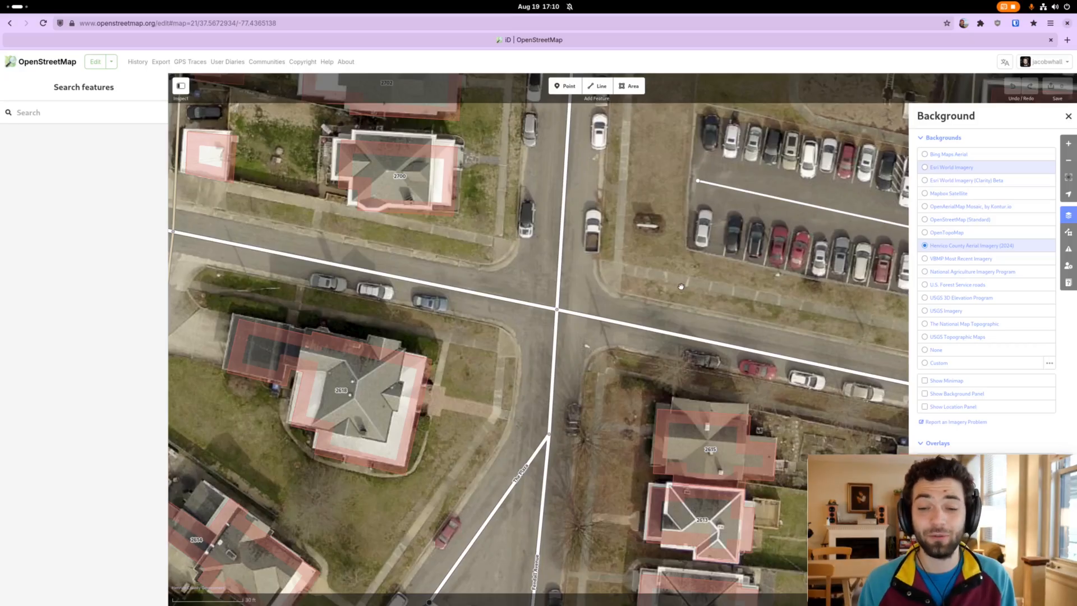
Inspect the Fendall Avenue road feature at its intersection with West Norwood Avenue, and clear the selection.
mouse_move(634, 278)
left_mouse_down()
mouse_move(630, 266)
mouse_move(622, 275)
left_mouse_up()
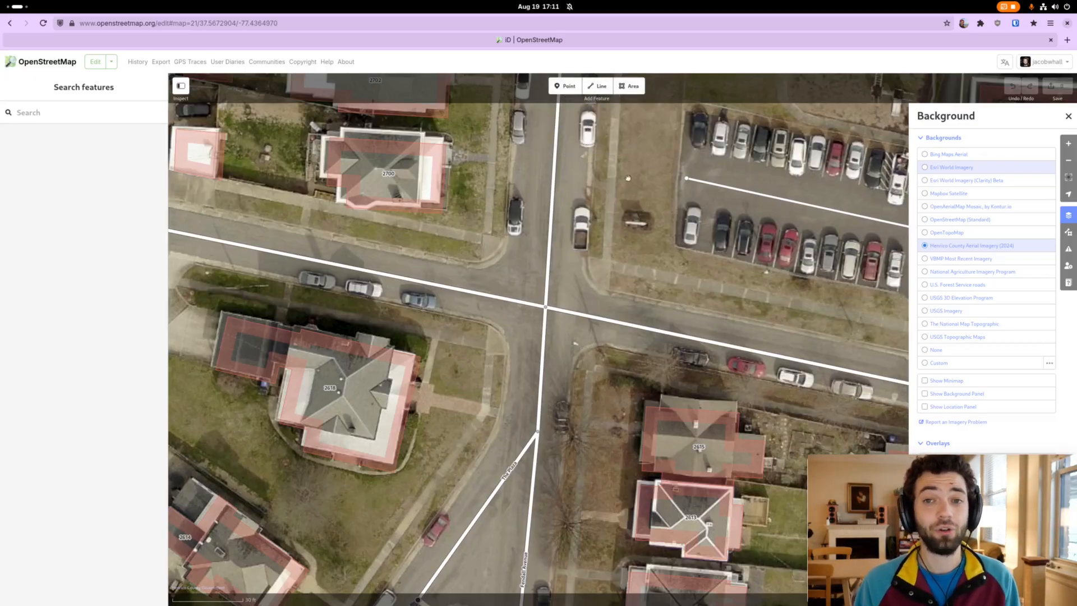
scroll(633, 271, "down", 2)
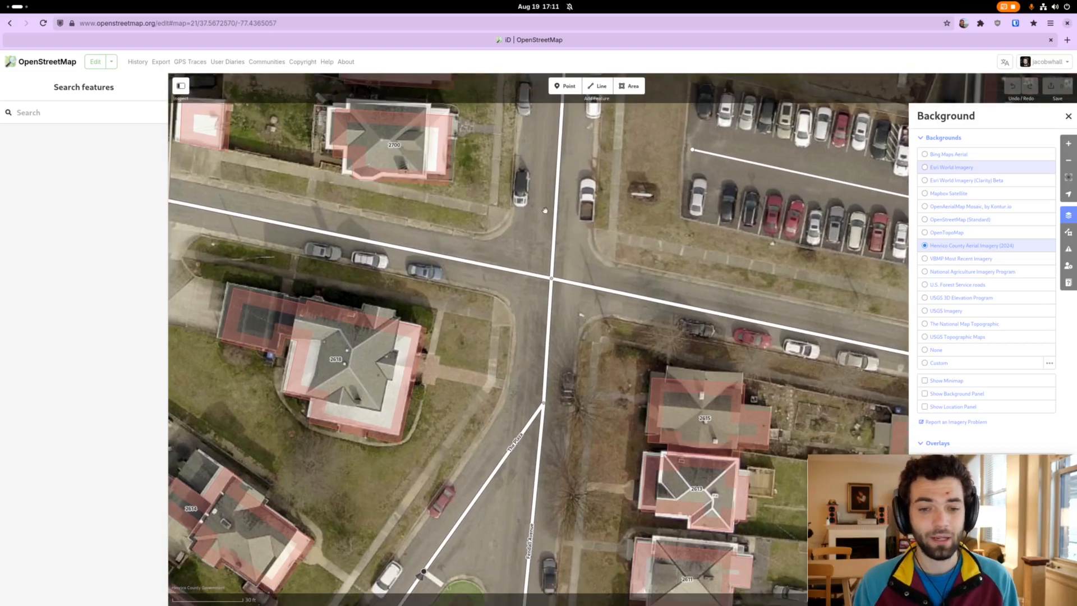
left_click(554, 224)
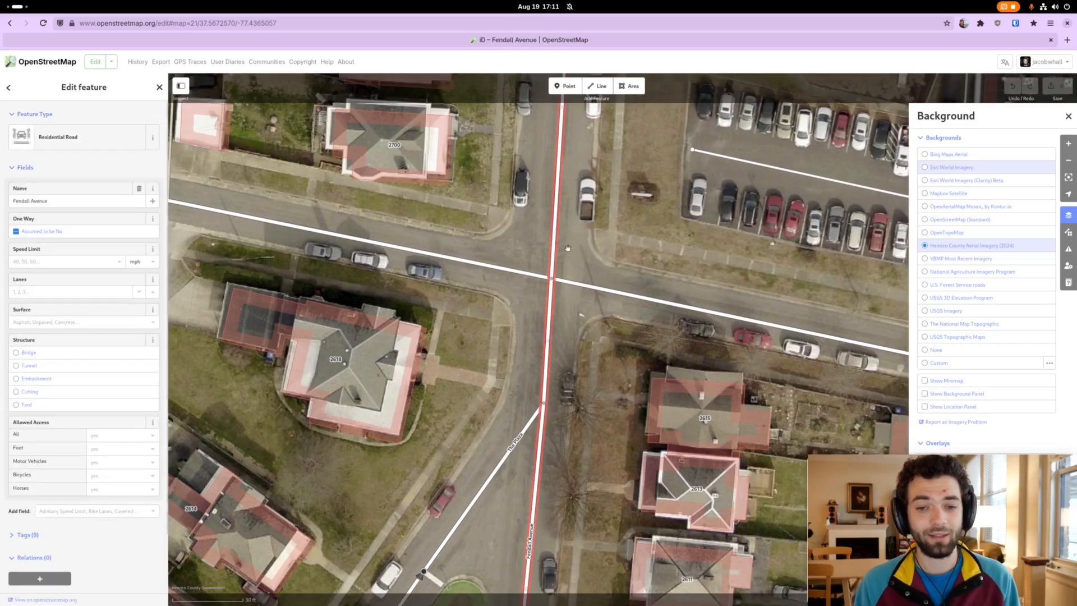
left_click(581, 287)
left_click(596, 243)
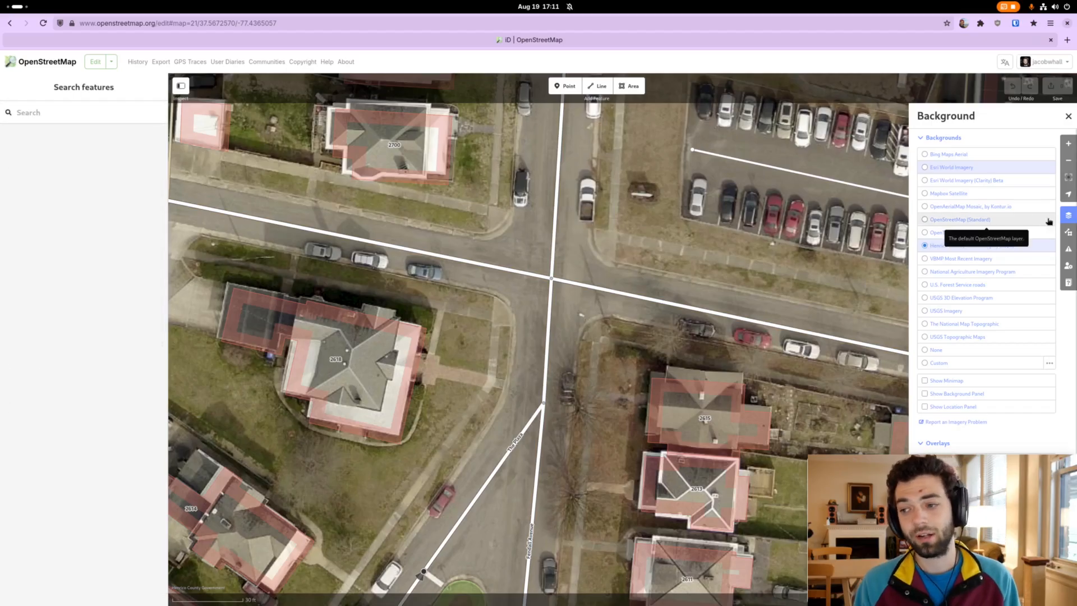
Close the background imagery settings to free the map around the intersection.
left_click(1065, 219)
left_click_drag(690, 254, 717, 283)
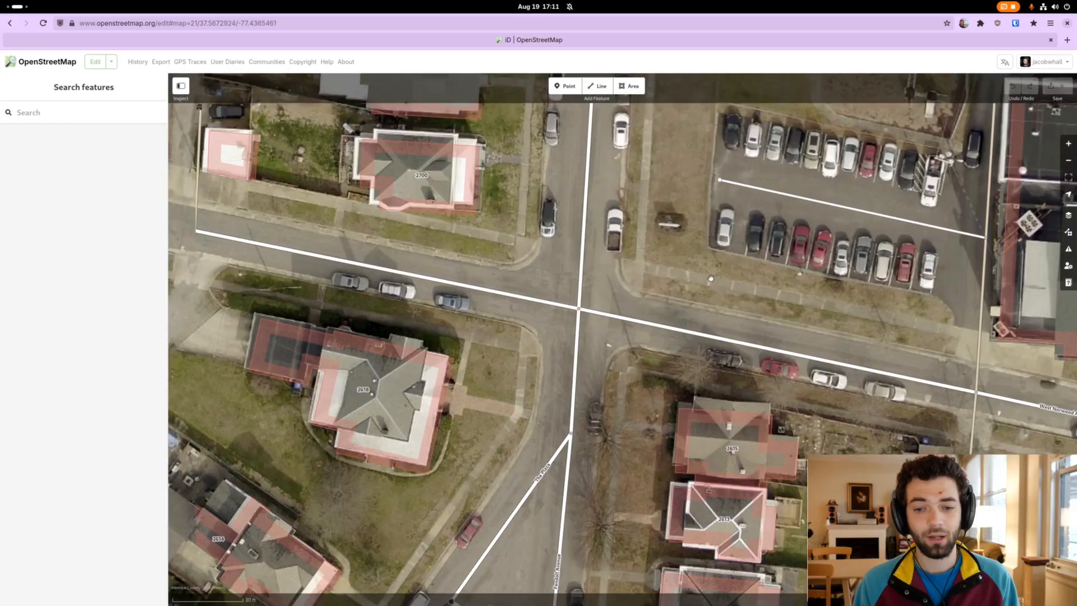
mouse_move(652, 276)
left_mouse_down()
mouse_move(669, 257)
mouse_move(664, 264)
left_mouse_up()
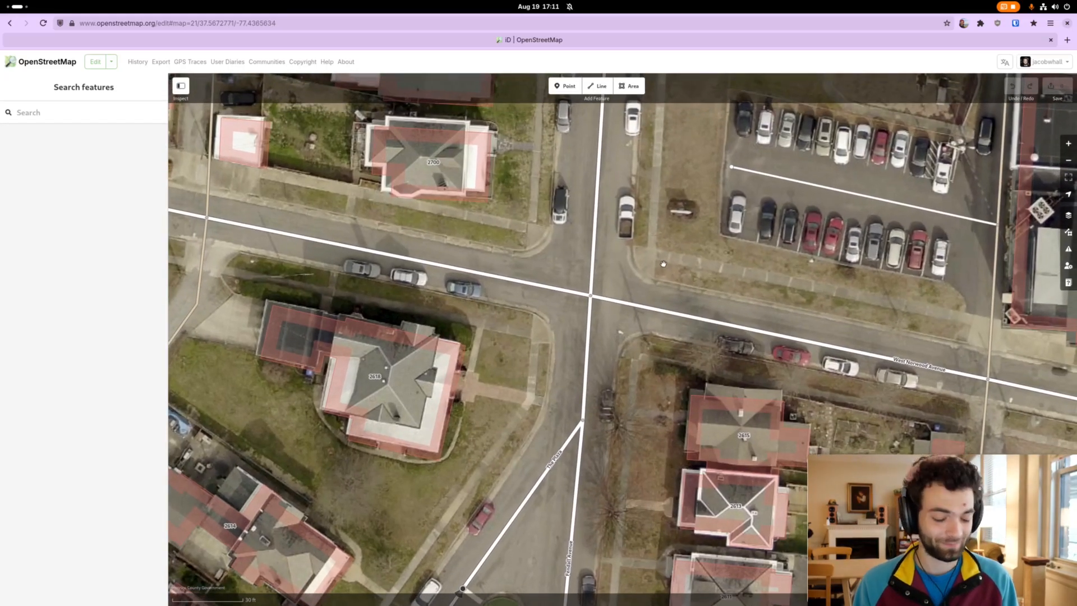
Start a line at the northeast corner of Fendall and West Norwood Avenues and trace the sidewalk north to about house 2719.
left_click(599, 90)
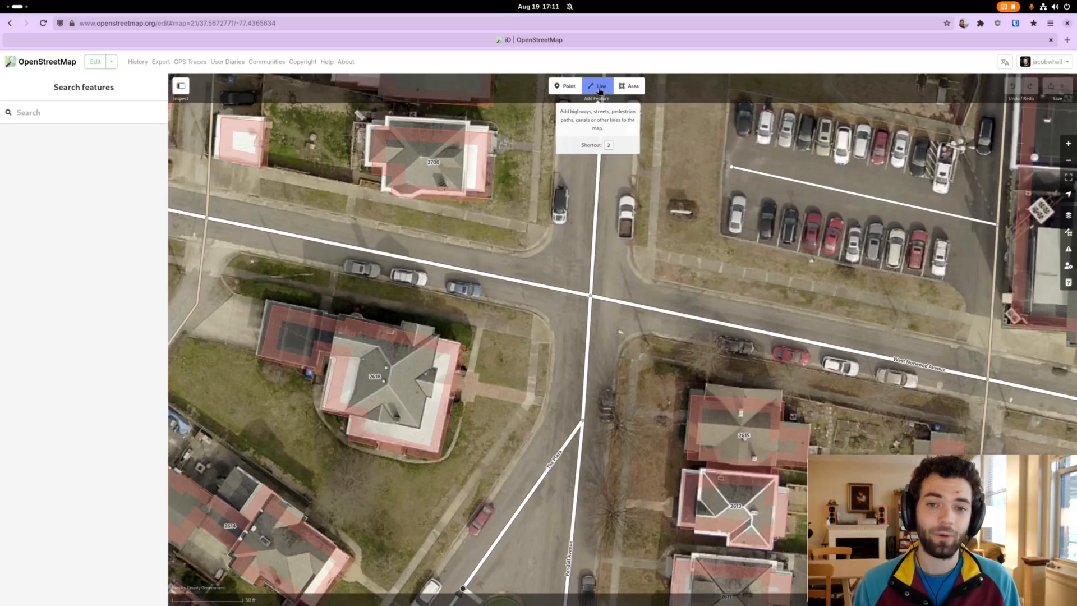
left_click_drag(635, 259, 610, 264)
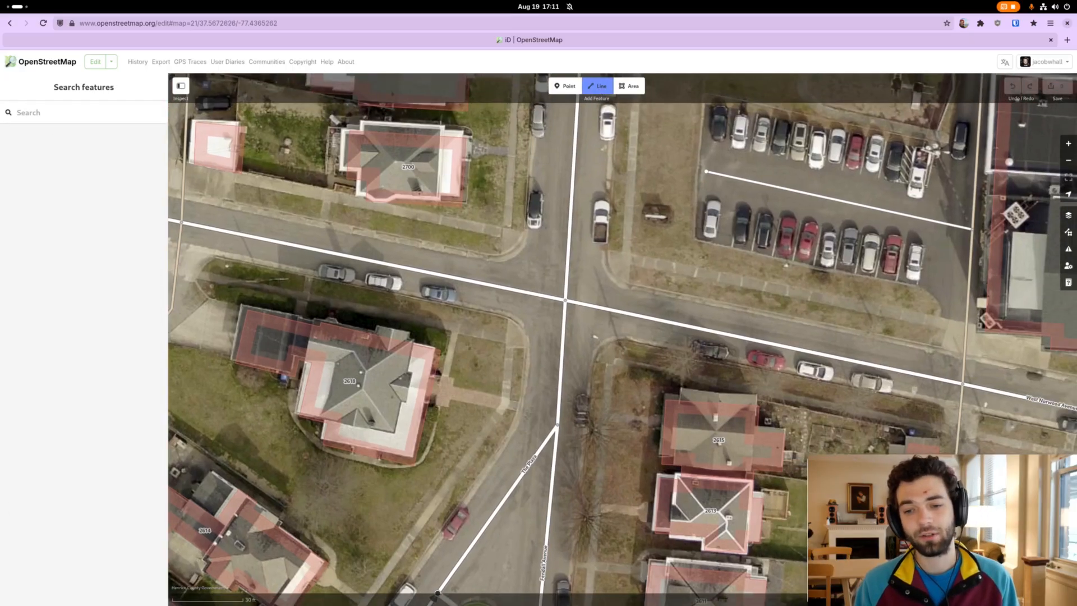
left_click(625, 258)
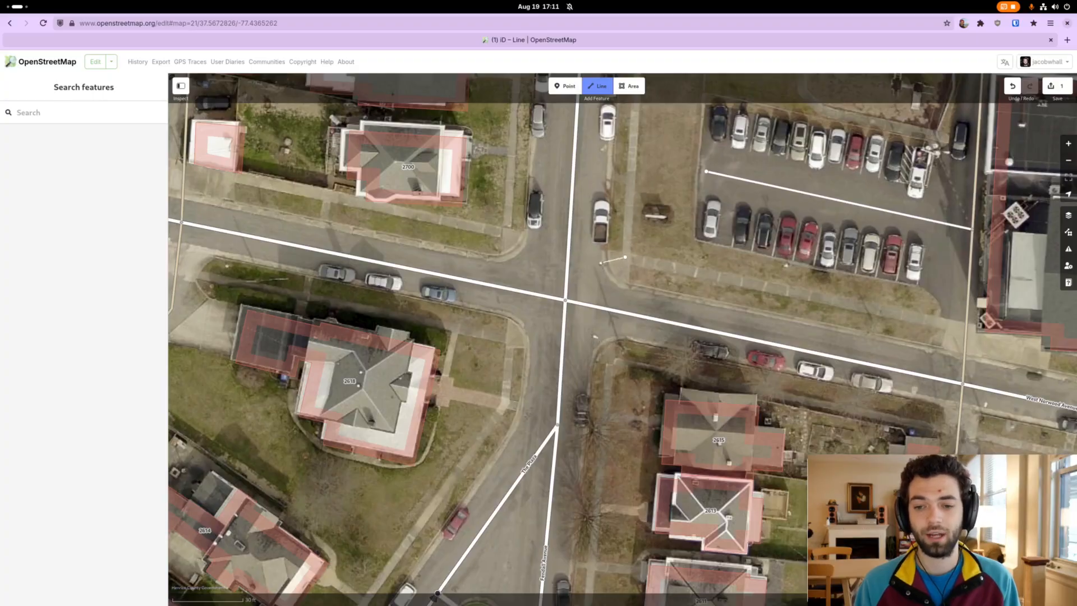
scroll(641, 178, "up", 5)
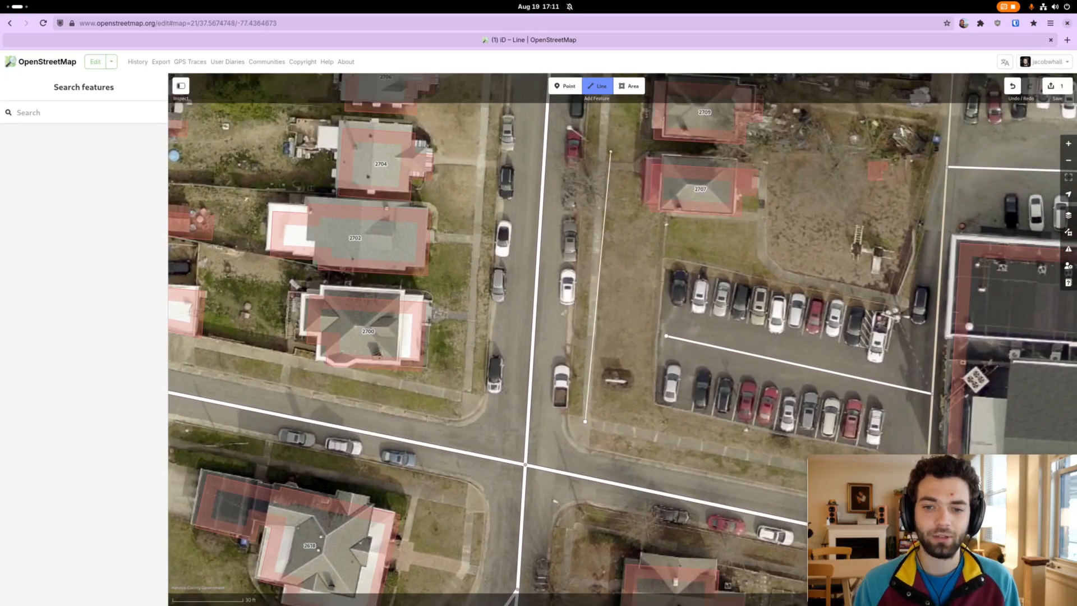
scroll(609, 247, "up", 5)
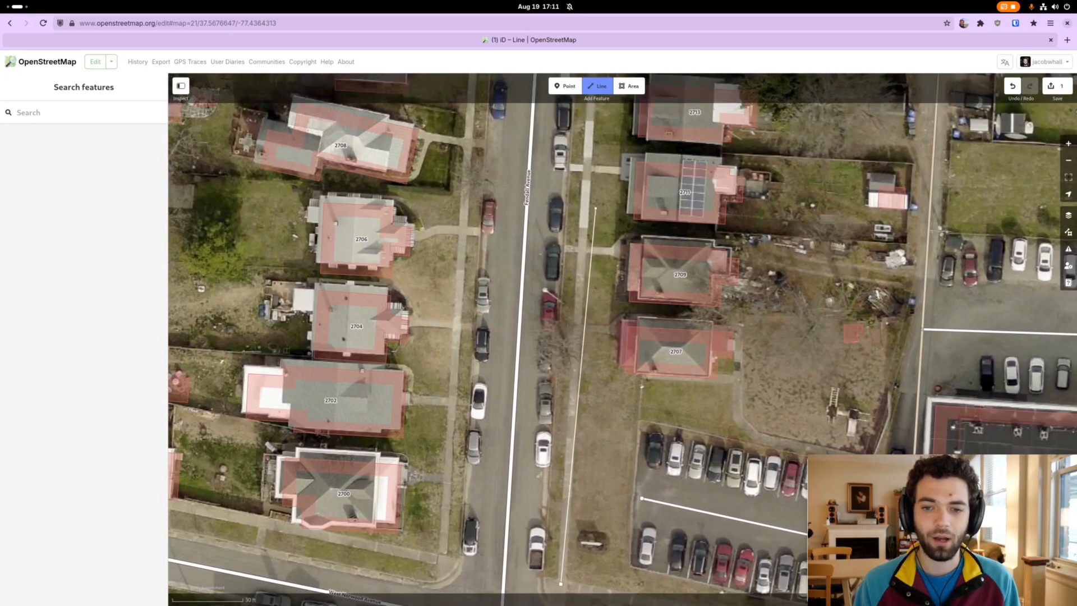
scroll(593, 194, "up", 3)
scroll(589, 194, "up", 5)
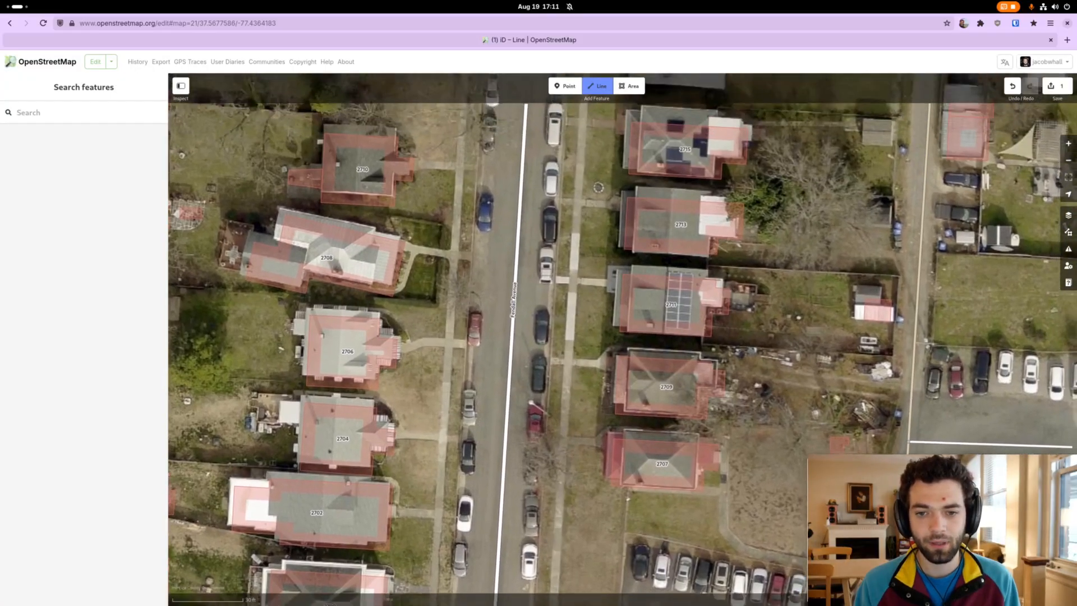
scroll(598, 253, "up", 5)
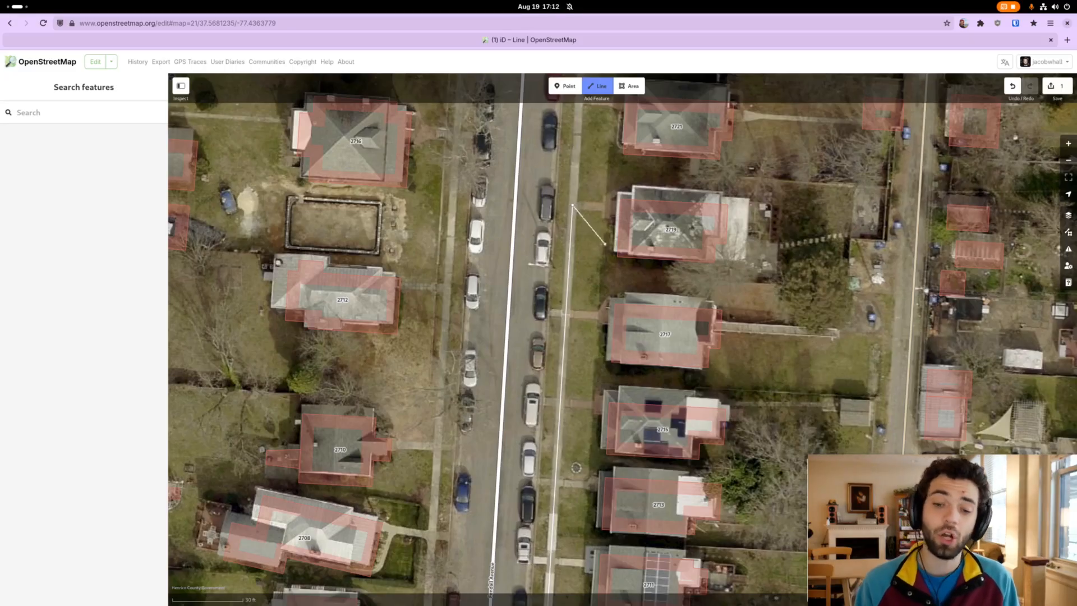
Extend the line north along Fendall Avenue's east sidewalk to the corner at West Hooper Street.
scroll(579, 393, "down", 5)
scroll(579, 393, "down", 3)
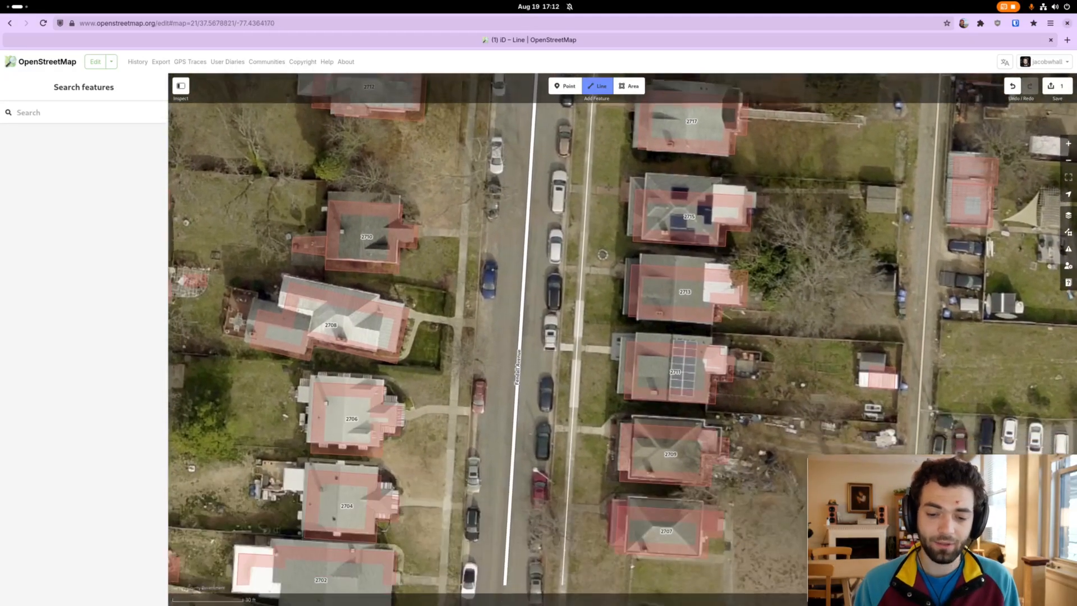
scroll(579, 393, "up", 4)
left_click_drag(575, 378, 571, 448)
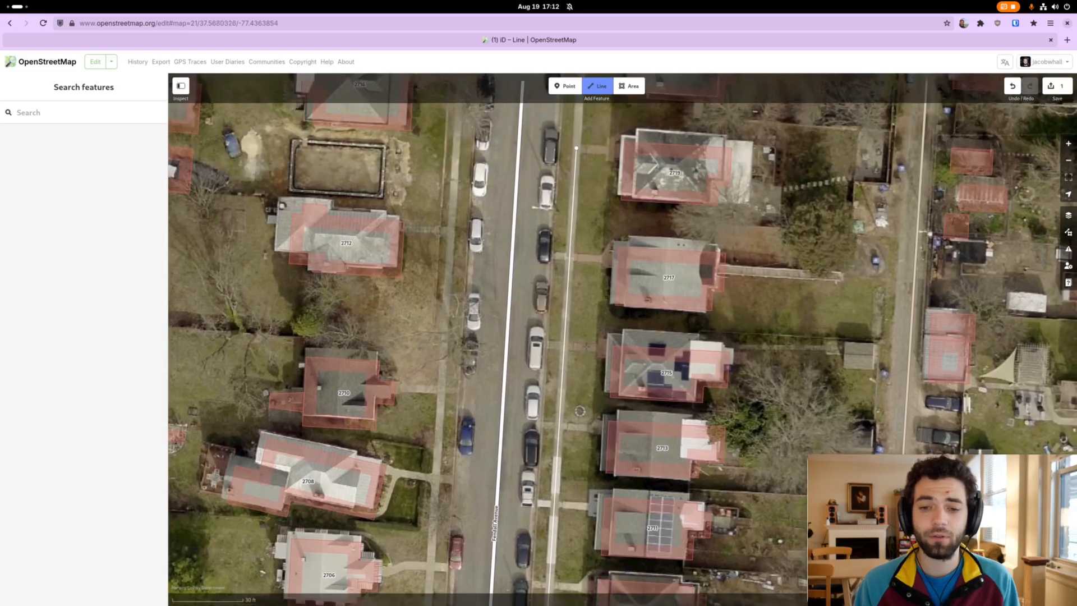
left_click_drag(599, 159, 576, 371)
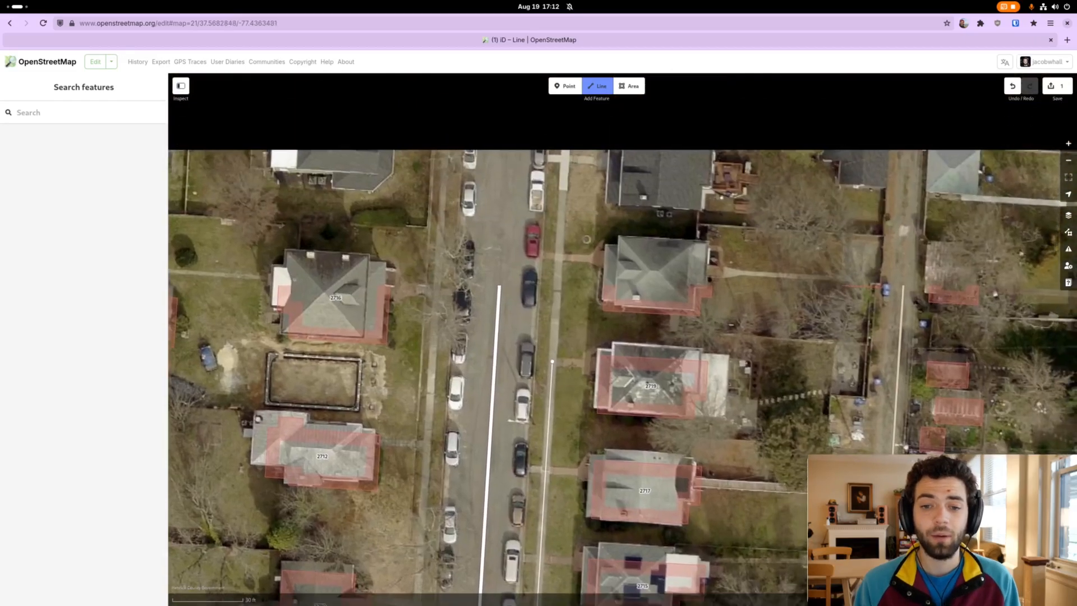
left_click_drag(587, 177, 562, 281)
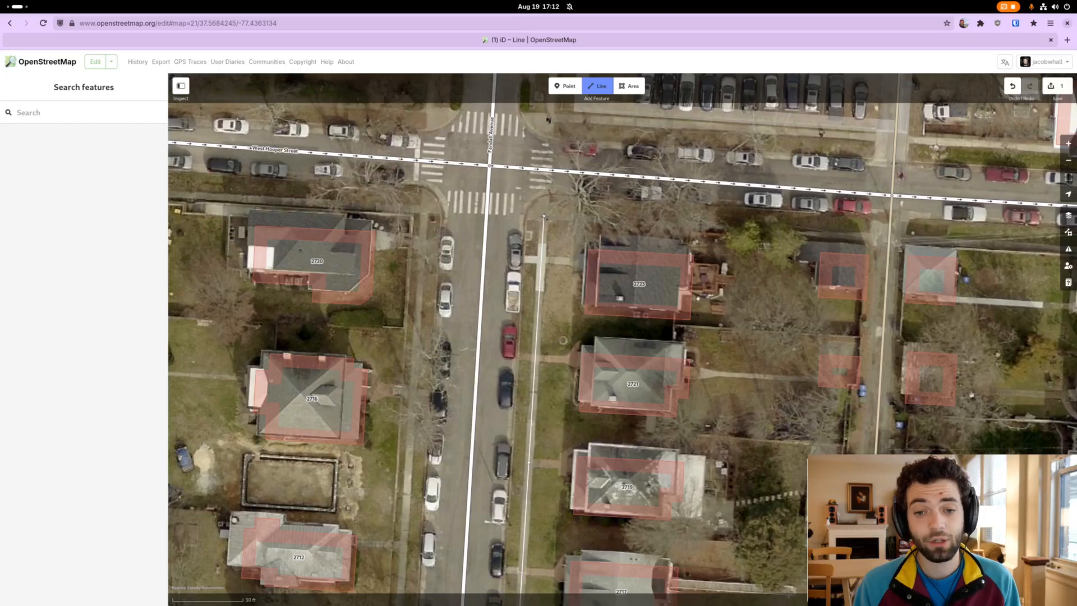
left_click(544, 216)
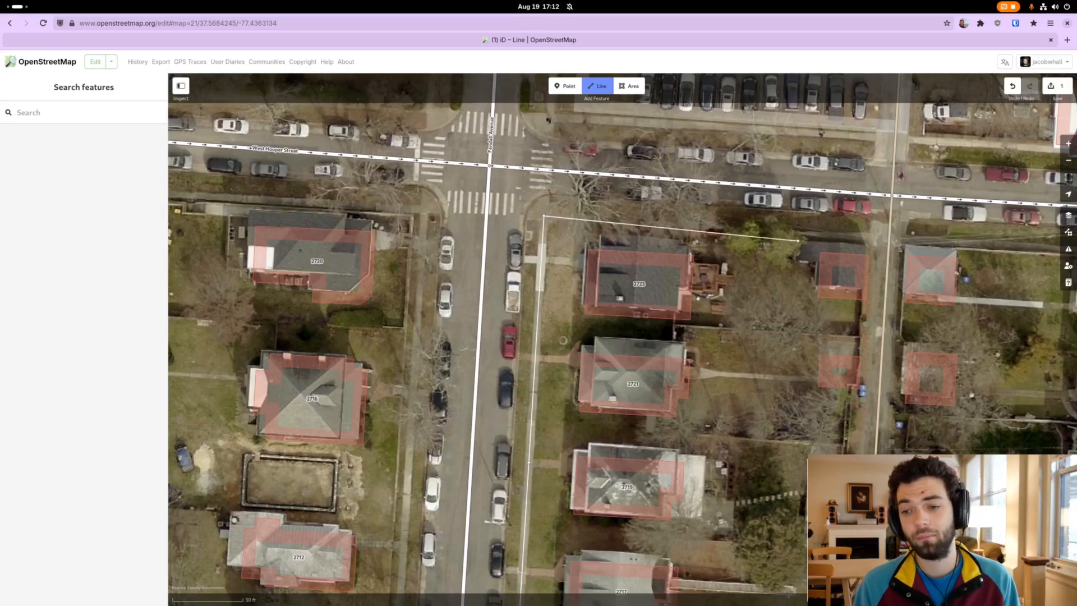
Run the line east along the south side of West Hooper Street to the alley and finish it there.
double_click(889, 239)
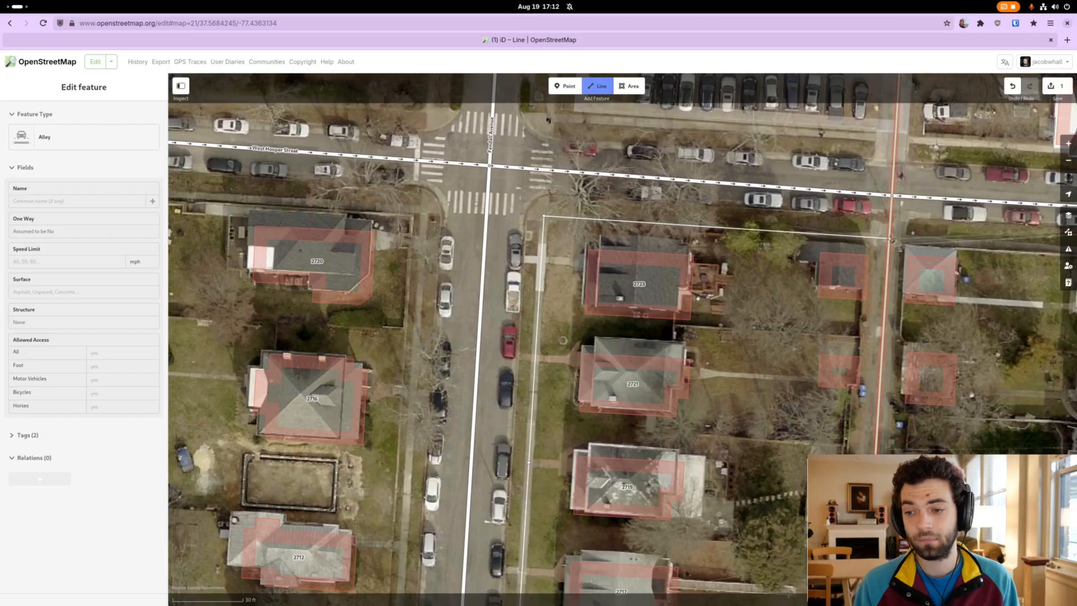
key("Escape")
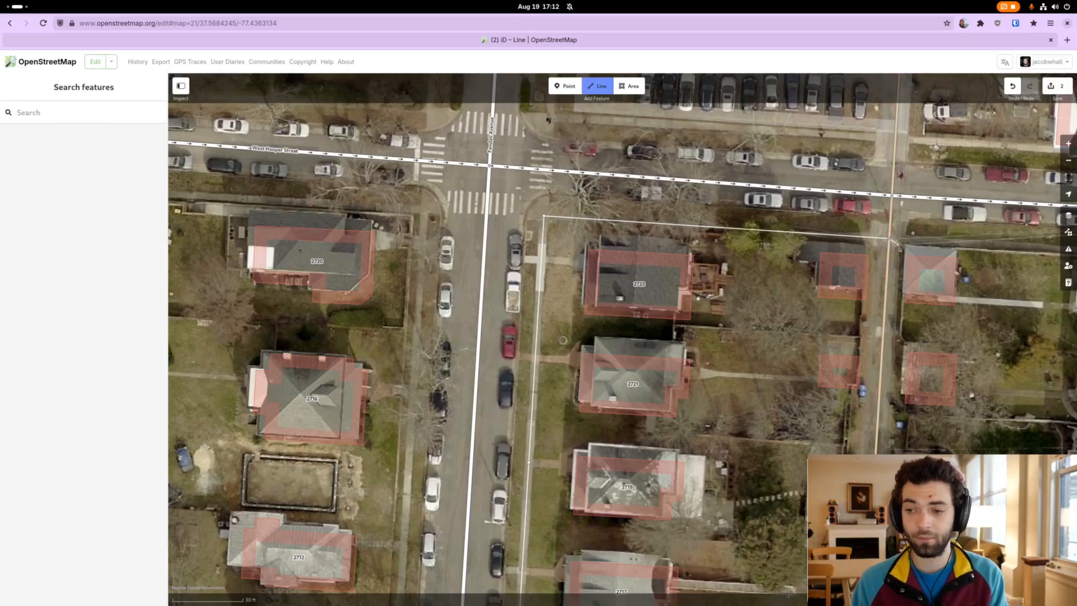
key("Escape")
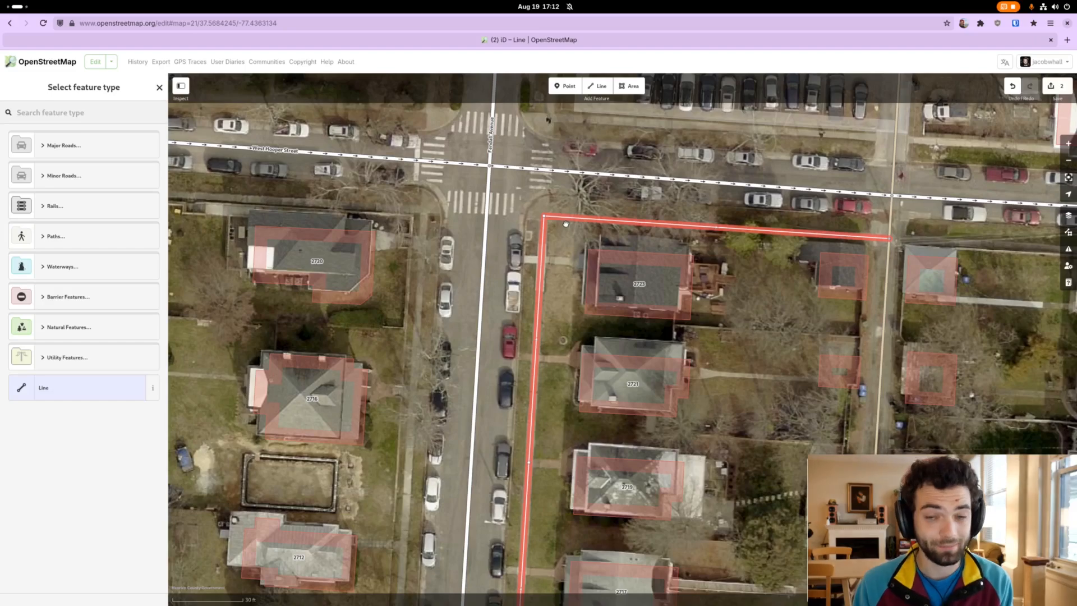
Set the new line's feature type to Sidewalk.
left_click_drag(580, 249, 564, 225)
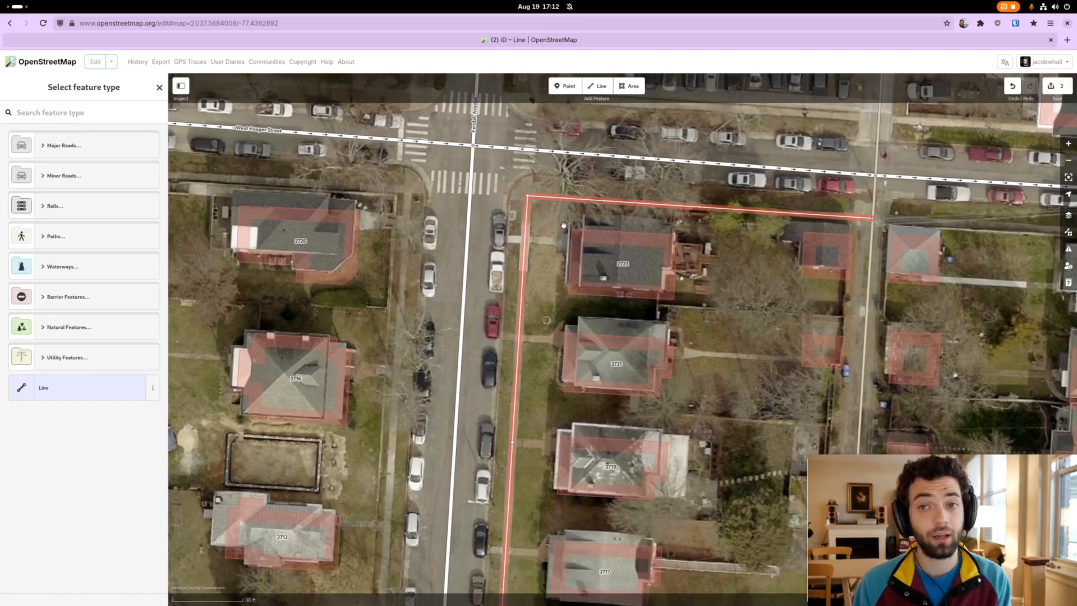
scroll(562, 231, "down", 3)
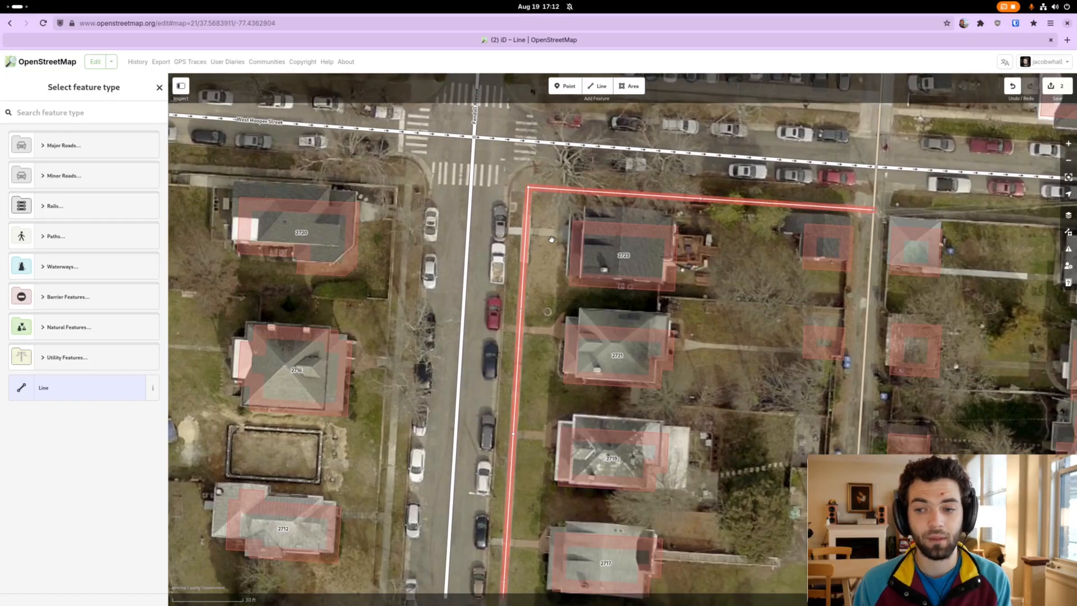
scroll(540, 325, "down", 5)
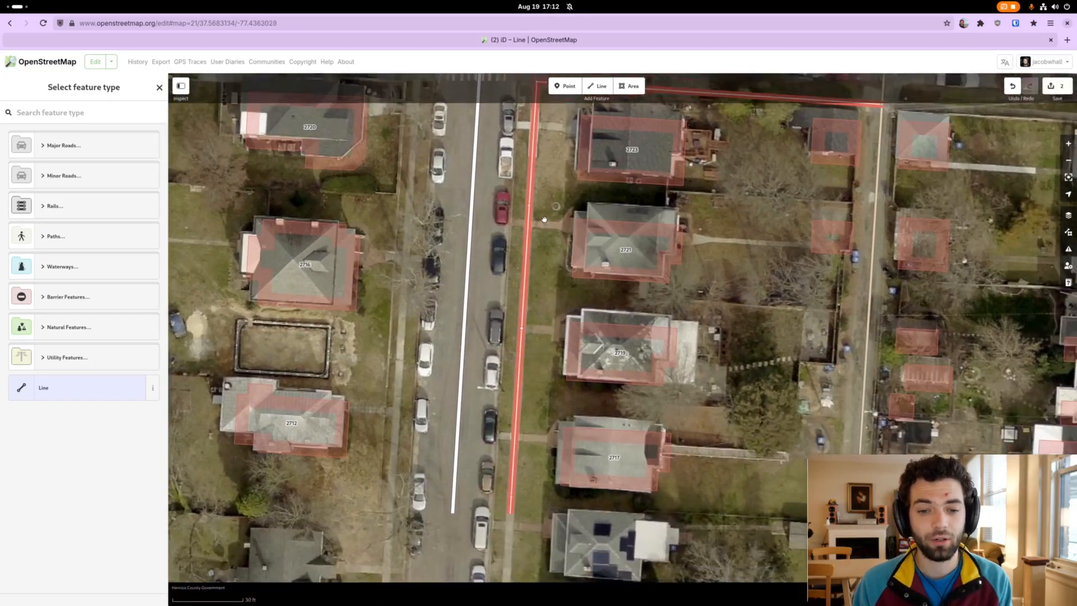
scroll(538, 336, "down", 5)
scroll(537, 342, "down", 5)
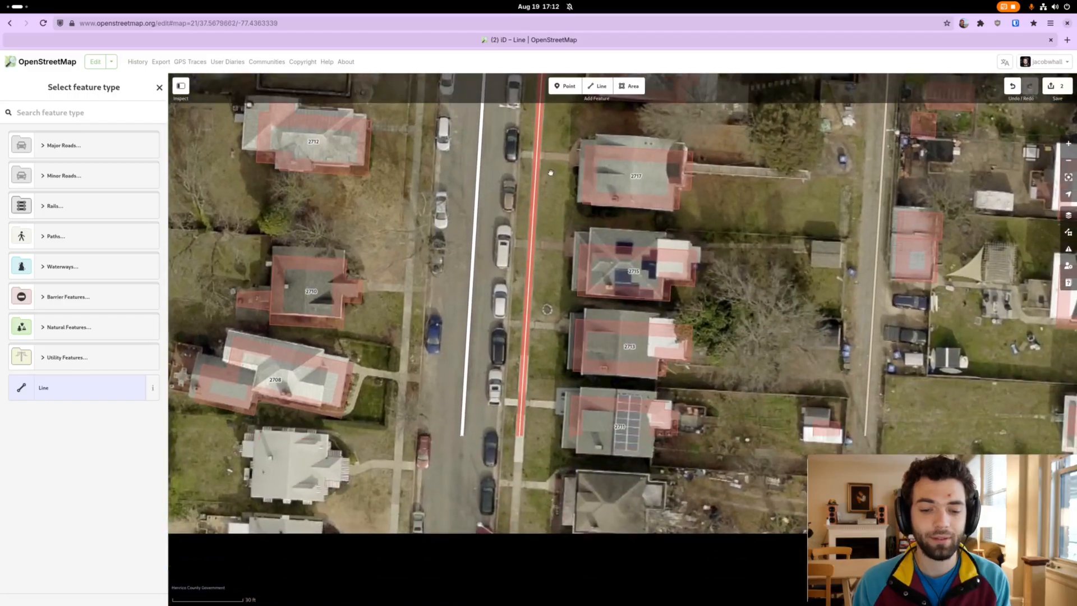
scroll(545, 264, "down", 1)
scroll(538, 261, "down", 5)
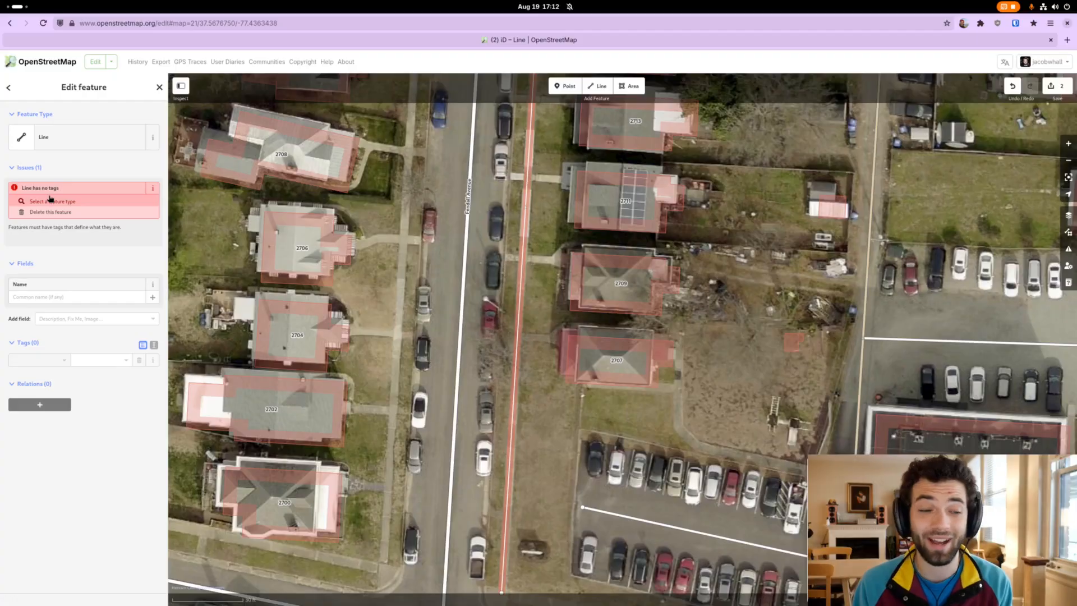
left_click(58, 142)
type("sidewalk")
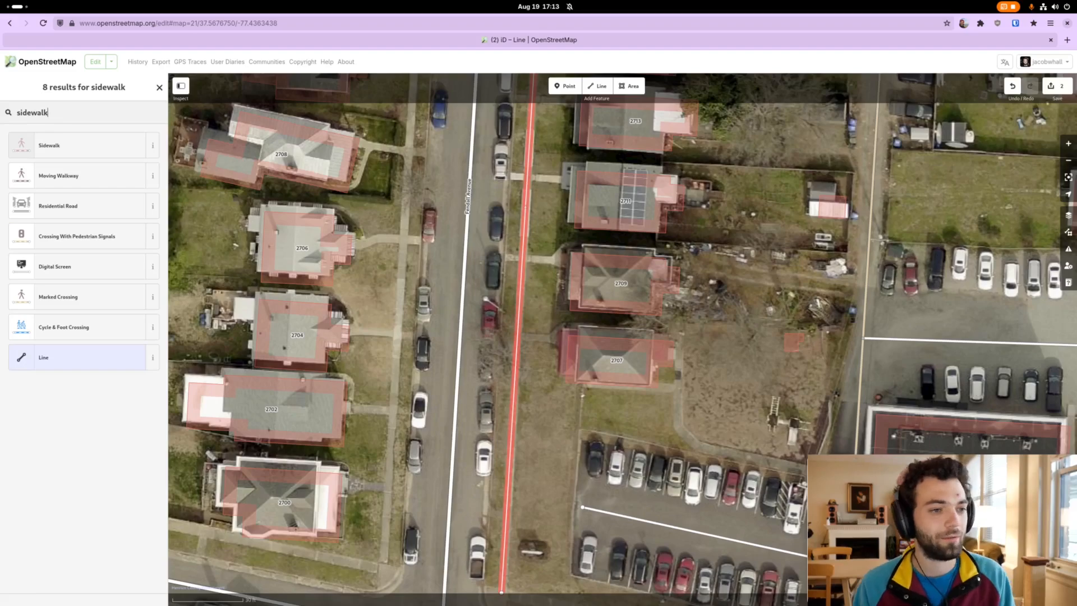
left_click(62, 147)
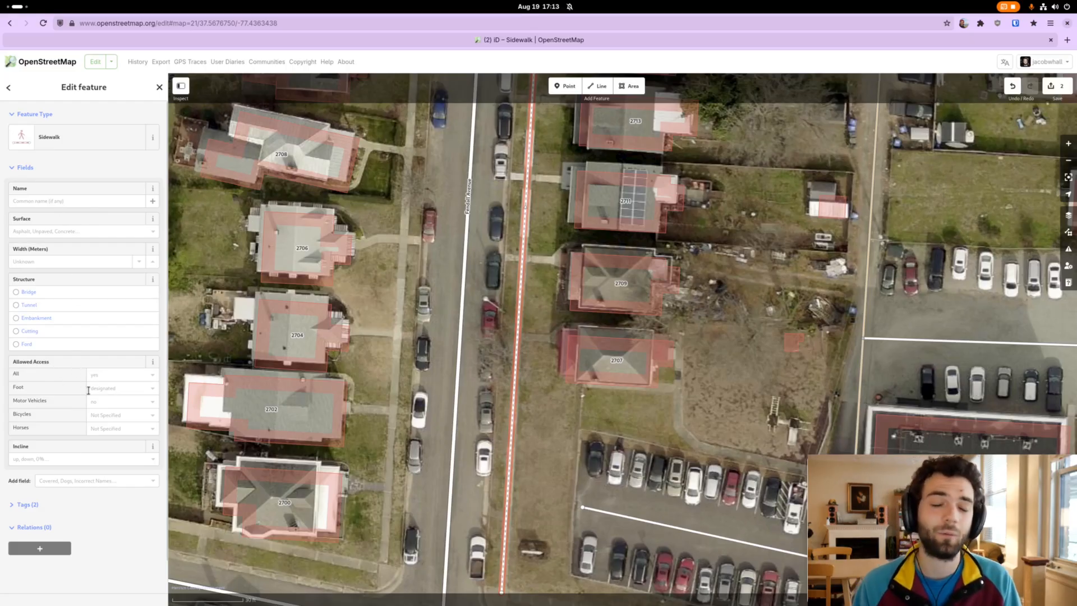
Set the sidewalk's surface to Concrete and deselect the feature.
left_click(31, 232)
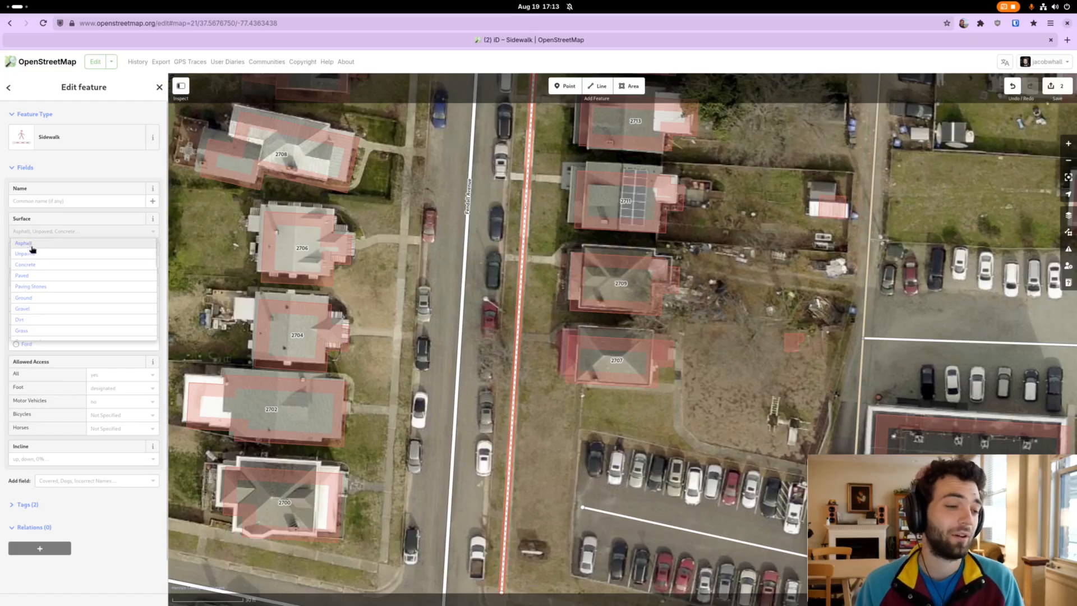
left_click(30, 263)
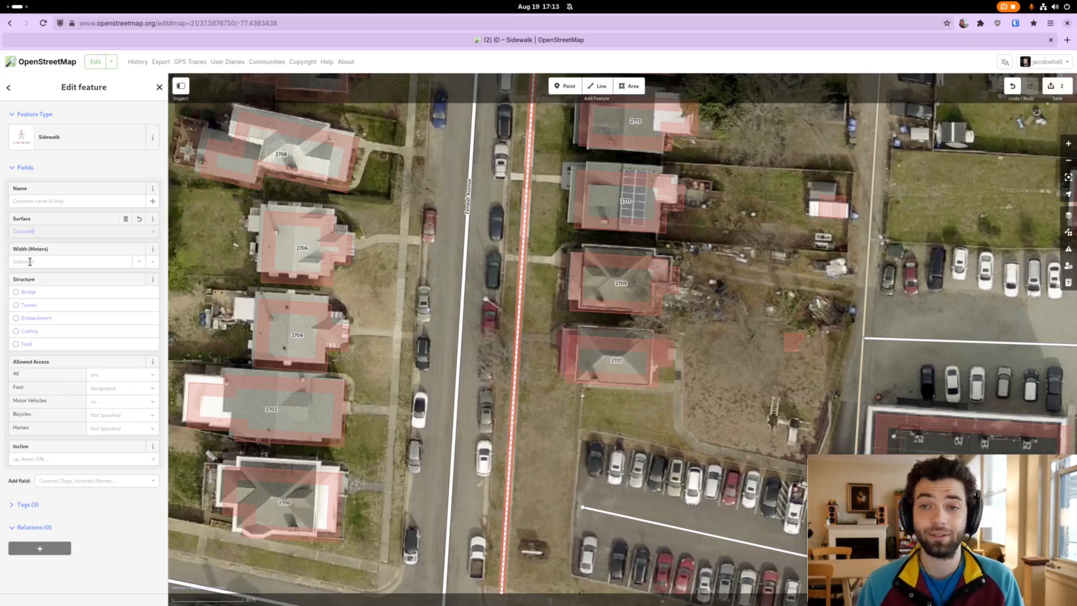
left_click(365, 428)
Adjust the position of the sidewalk's south end node at the corner of Fendall and West Norwood Avenues.
left_click_drag(377, 451, 438, 248)
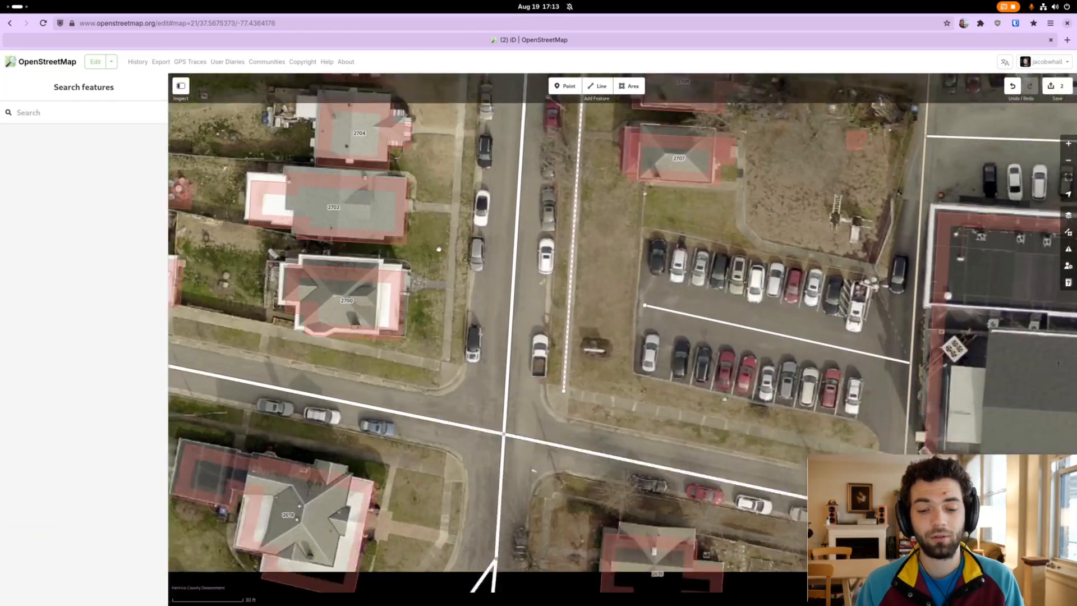
scroll(439, 249, "down", 3)
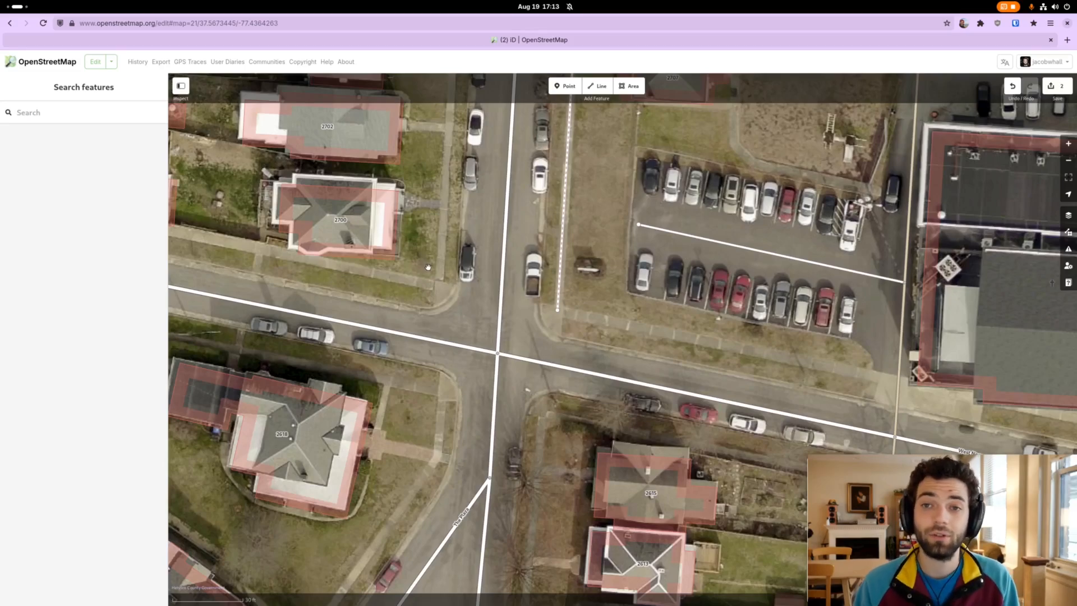
scroll(563, 308, "down", 1)
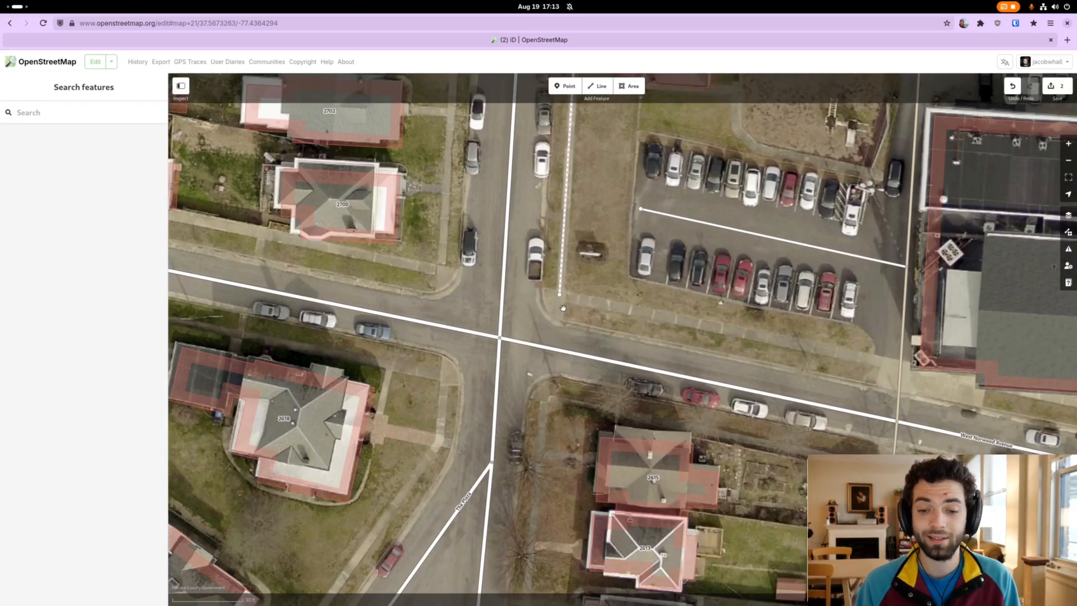
left_click(561, 296)
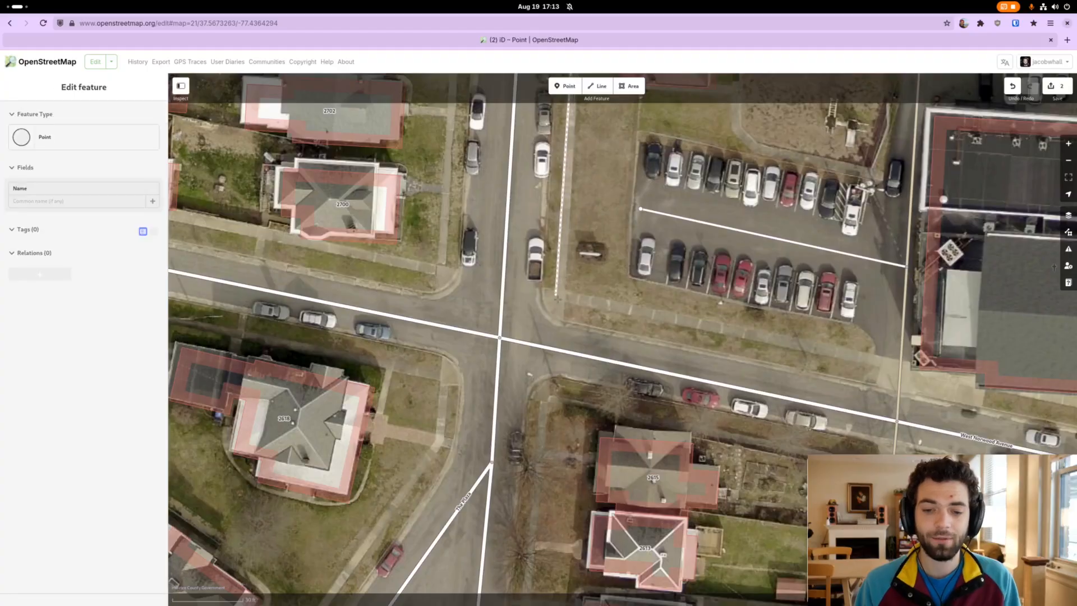
mouse_move(558, 301)
left_mouse_down()
mouse_move(684, 303)
mouse_move(471, 262)
mouse_move(577, 311)
mouse_move(560, 295)
left_mouse_up()
left_click(560, 295)
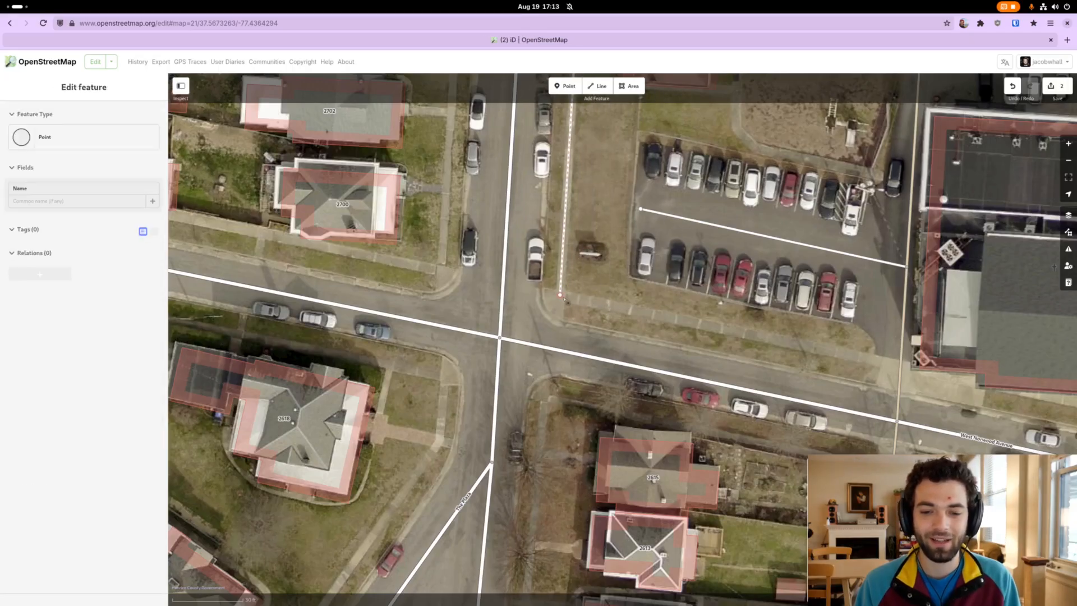
Continue the sidewalk from its south end node east along the north side of West Norwood Avenue, finishing at the alley.
right_click(565, 299)
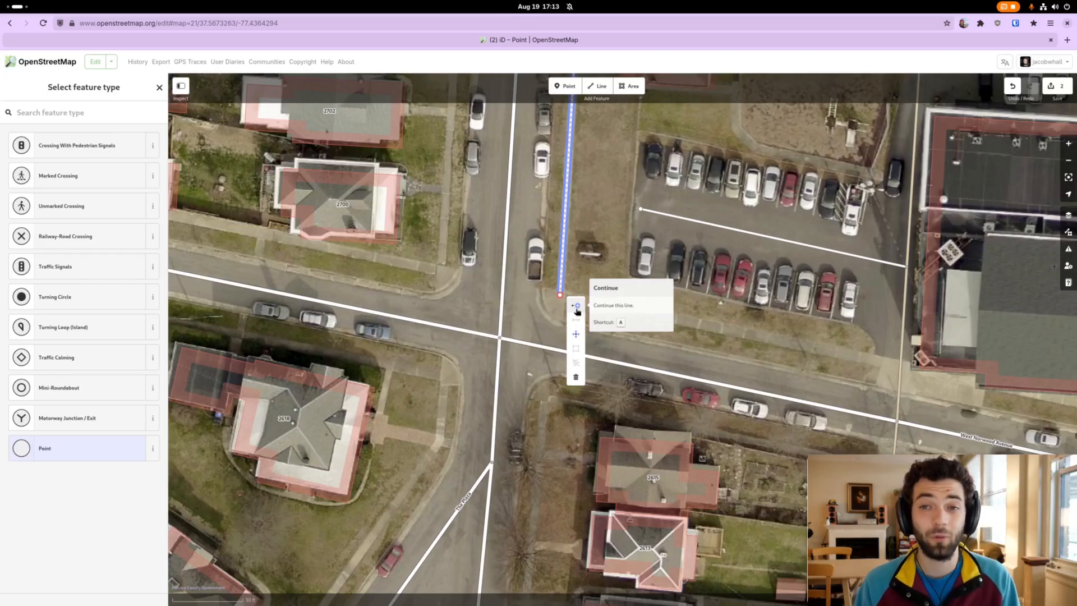
left_click(576, 308)
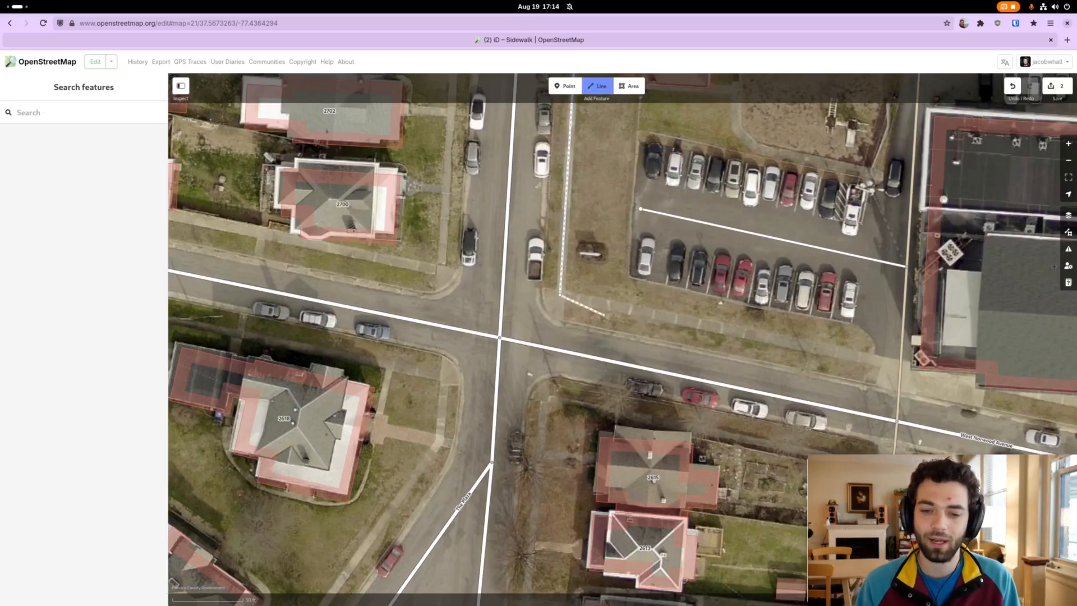
left_click_drag(768, 354, 570, 332)
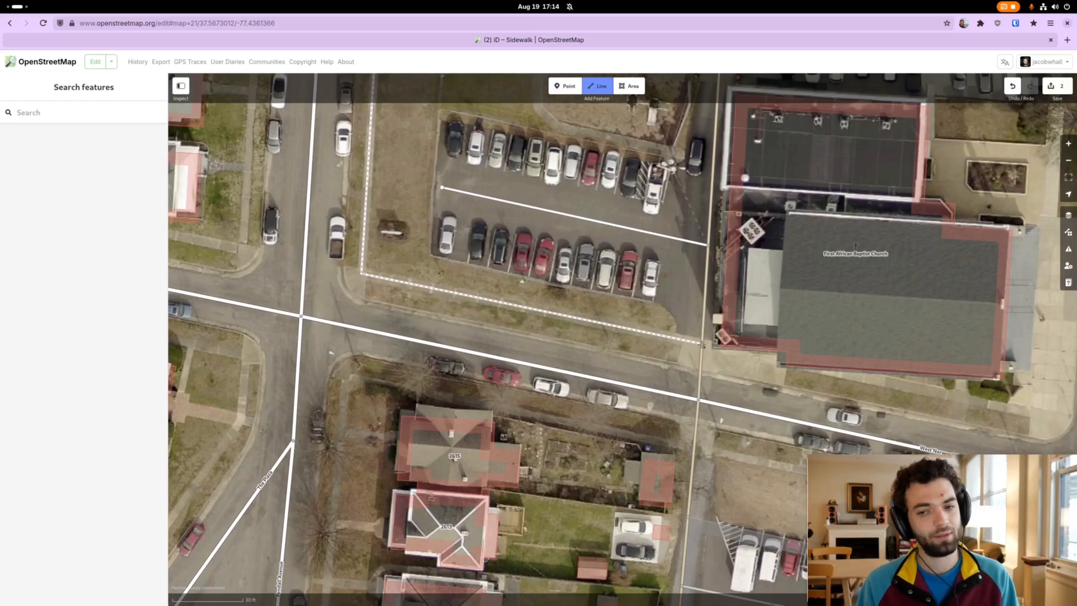
left_click(703, 345)
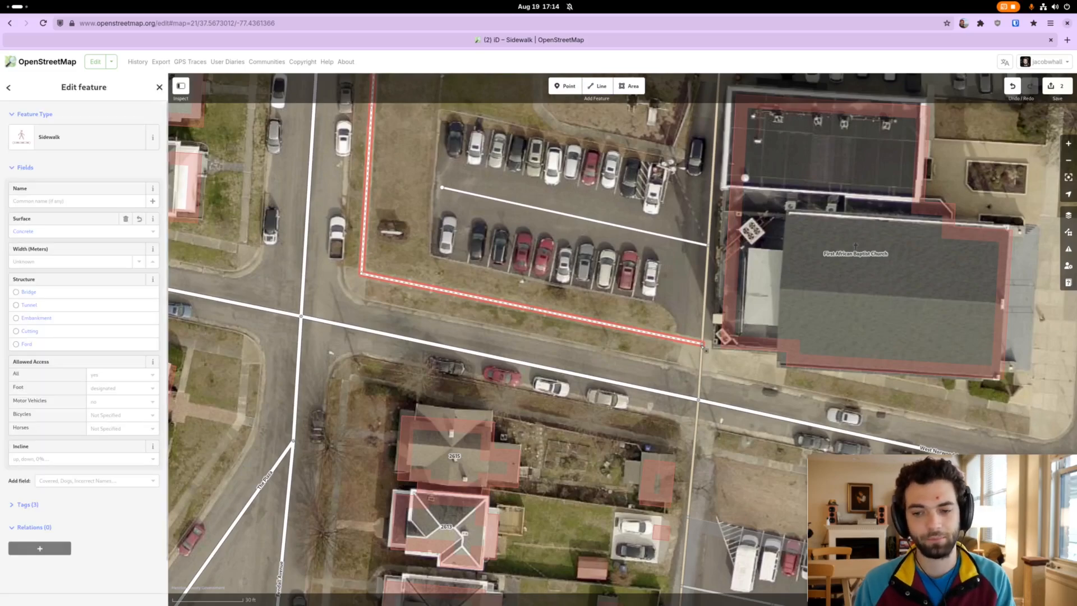
Draw a short line from the sidewalk's corner node to the curb at the northeast corner of Fendall and West Norwood Avenues.
left_click_drag(534, 267, 583, 327)
left_click_drag(527, 308, 610, 307)
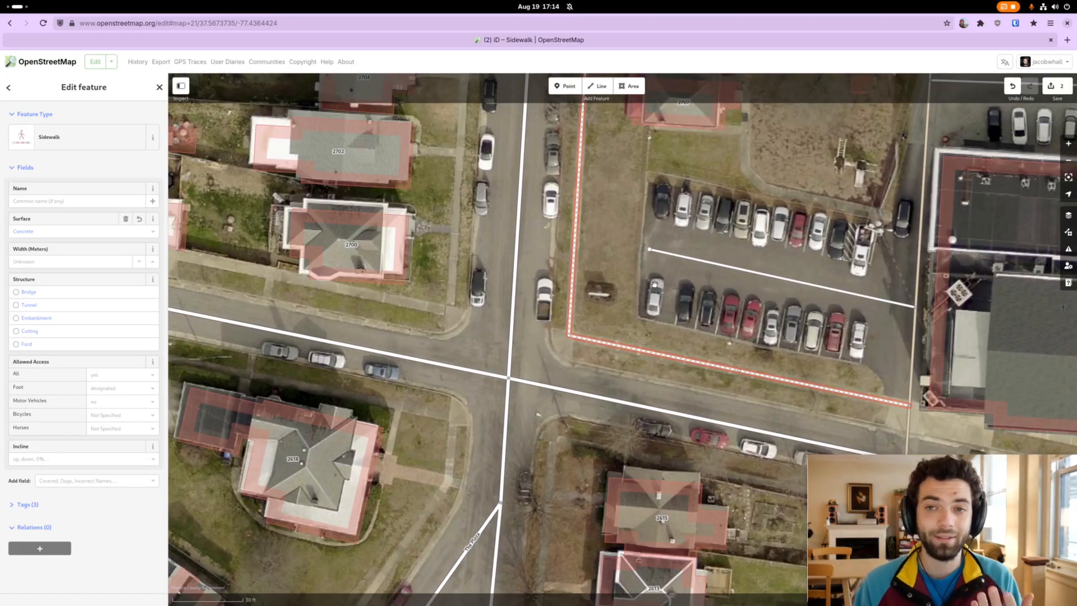
left_click_drag(620, 300, 629, 285)
scroll(613, 331, "up", 1)
left_click_drag(589, 355, 605, 329)
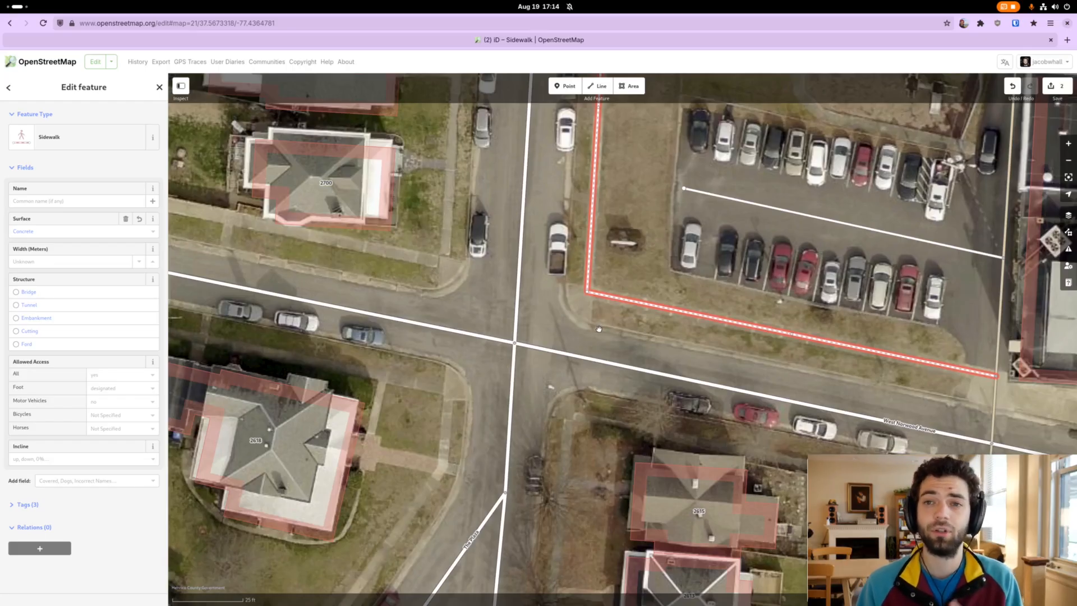
left_click_drag(598, 331, 596, 335)
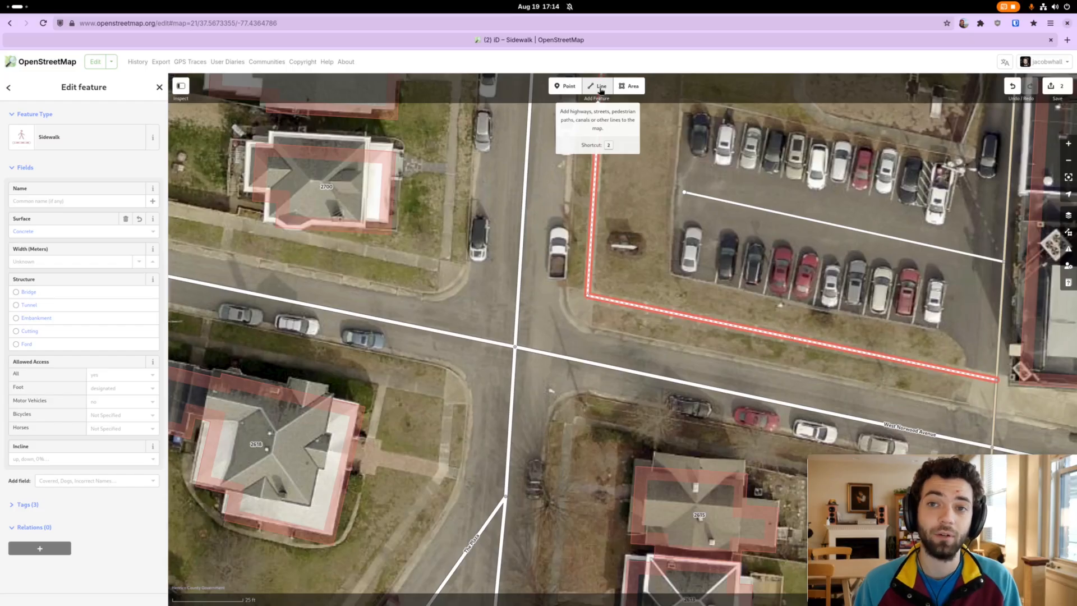
left_click_drag(582, 315, 582, 326)
left_click(581, 327)
key("2")
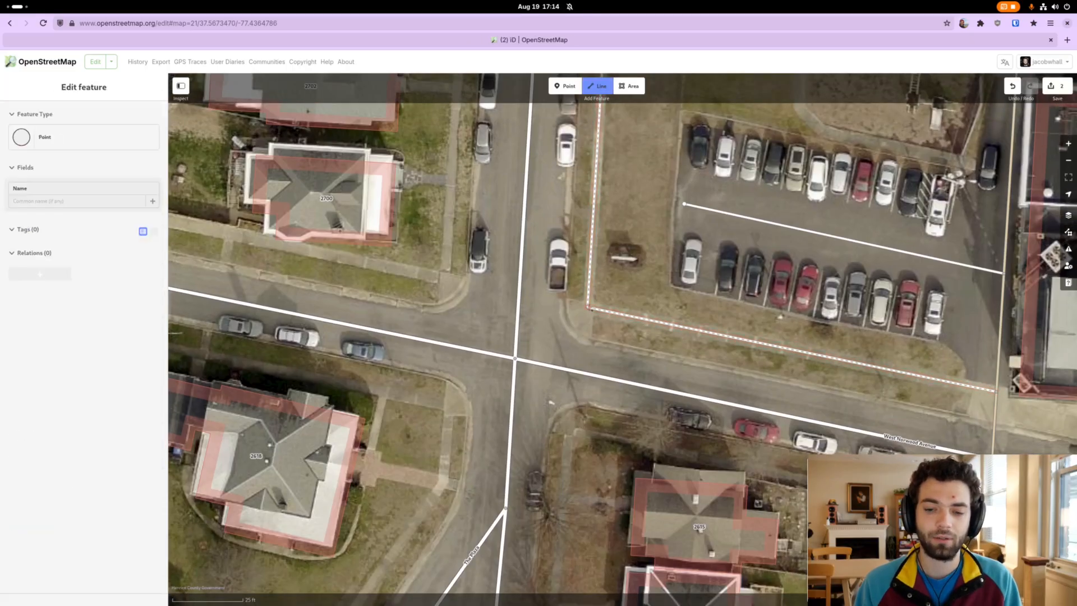
left_click(588, 307)
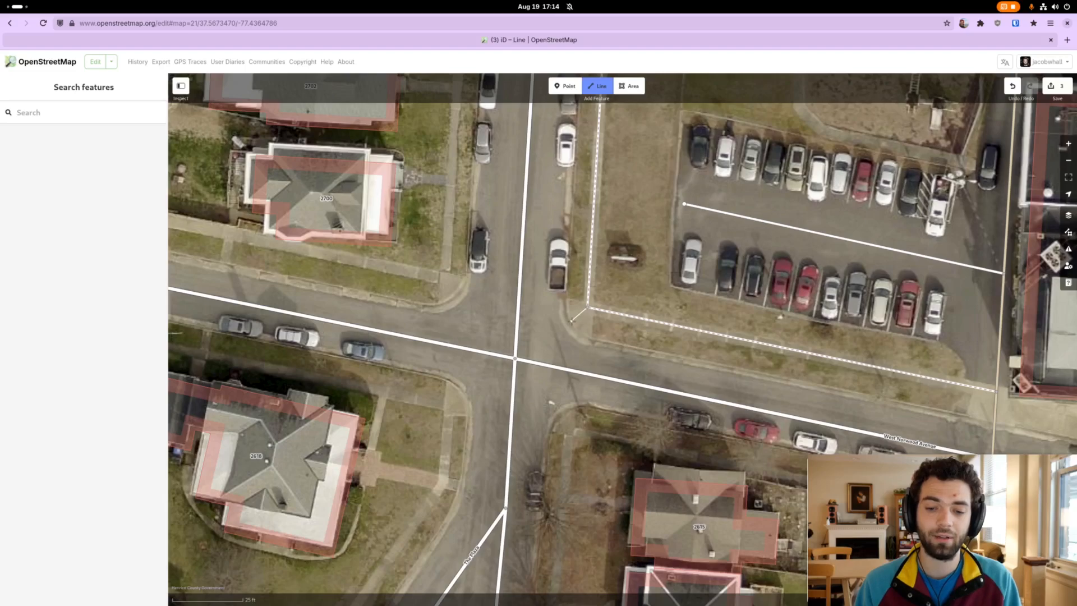
double_click(571, 321)
key("Escape")
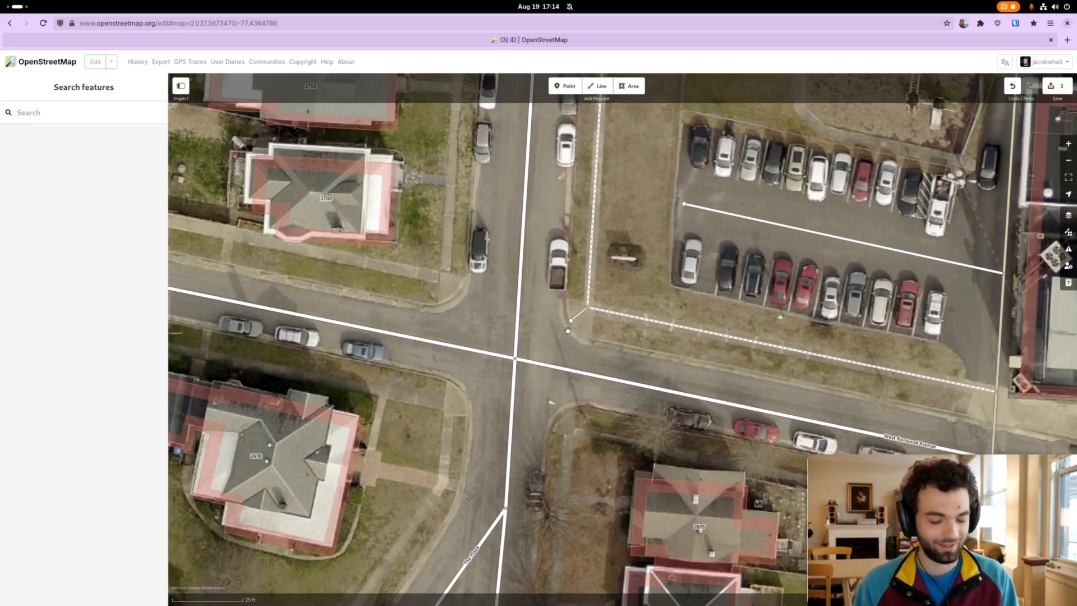
Draw a separate line across Fendall Avenue from the northeast curb node to the northwest curb.
key("2")
left_click(571, 321)
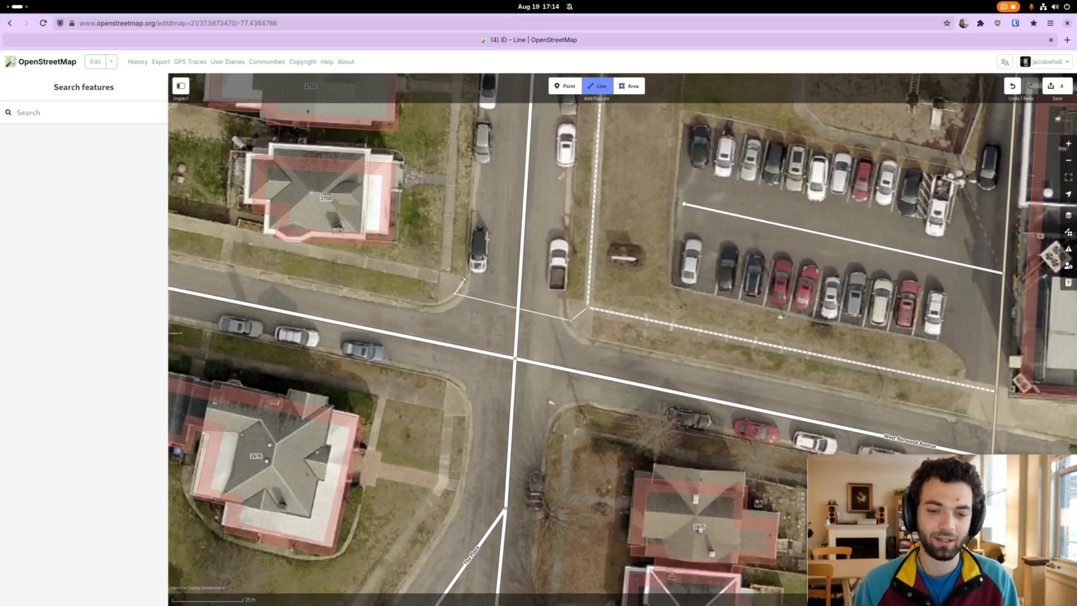
double_click(455, 294)
key("Escape")
Draw a short separate line from the northwest curb node up to the sidewalk corner beside house 2700.
key("2")
left_click(455, 294)
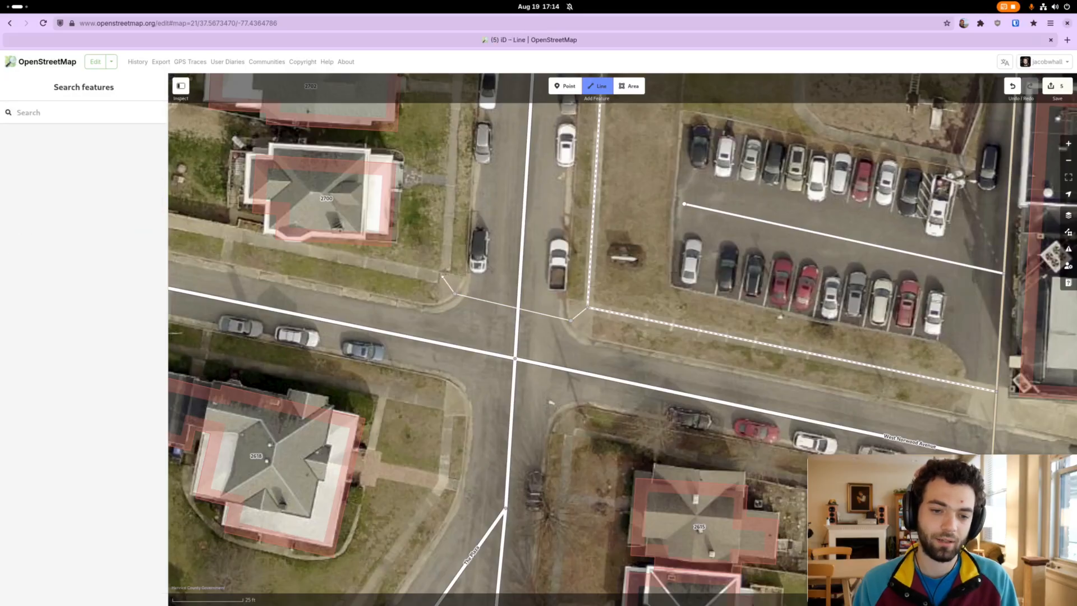
double_click(442, 276)
key("Escape")
Examine the two short curb connectors and the line spanning Fendall Avenue between them.
left_click_drag(455, 283, 442, 294)
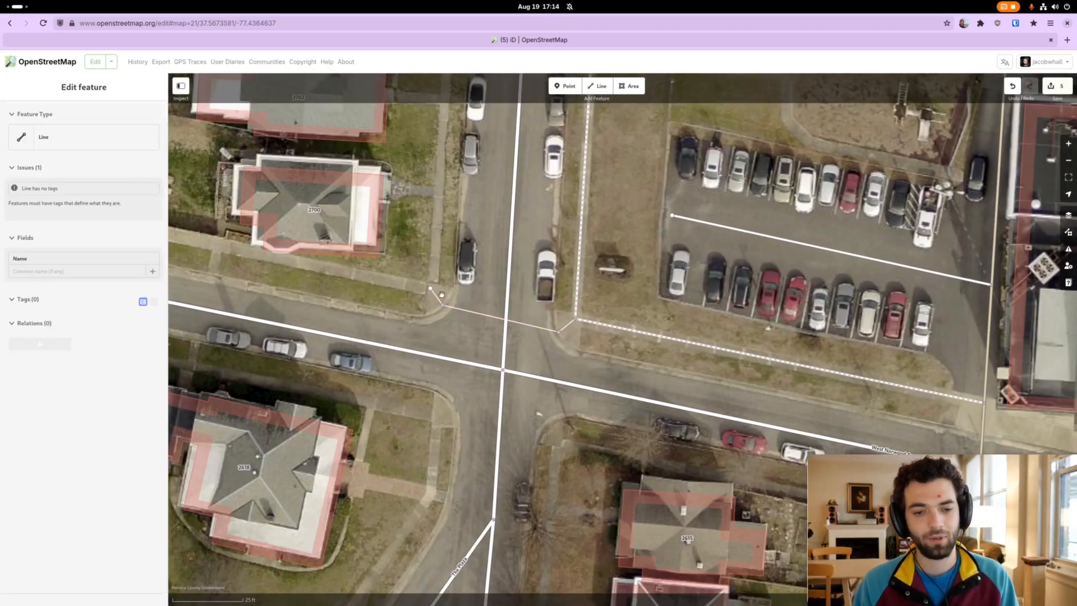
left_click(430, 288)
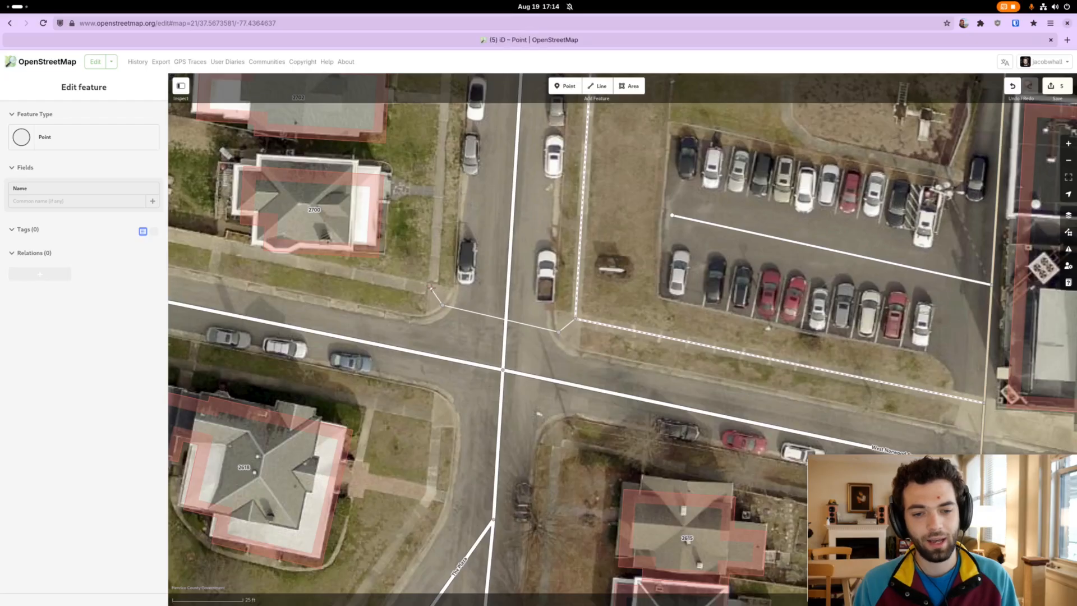
left_click_drag(443, 289, 437, 270)
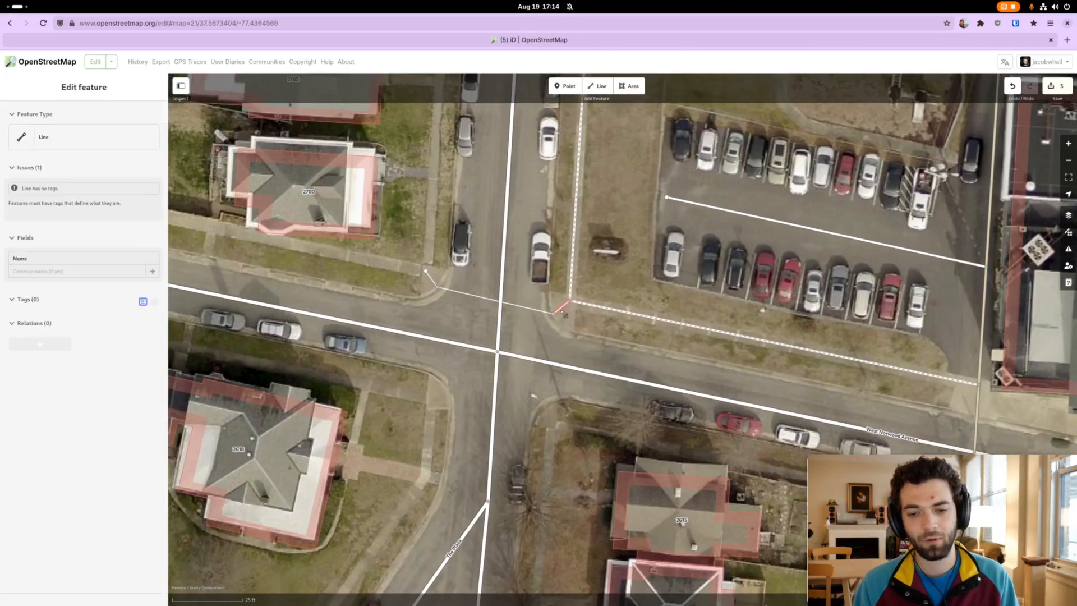
left_click_drag(566, 306, 563, 307)
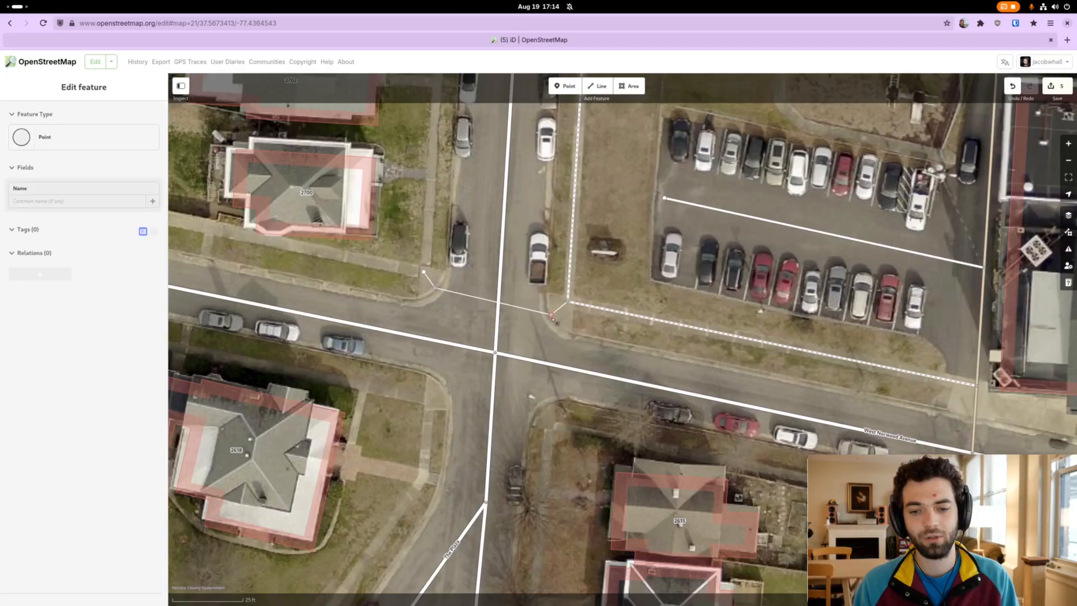
left_click(477, 297)
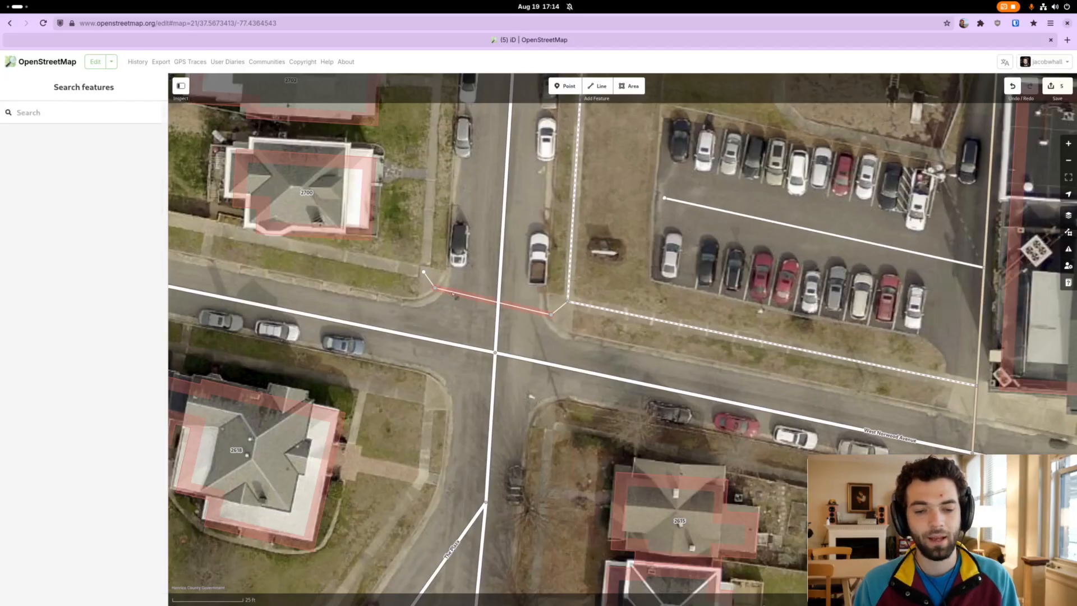
left_click_drag(455, 312, 489, 323)
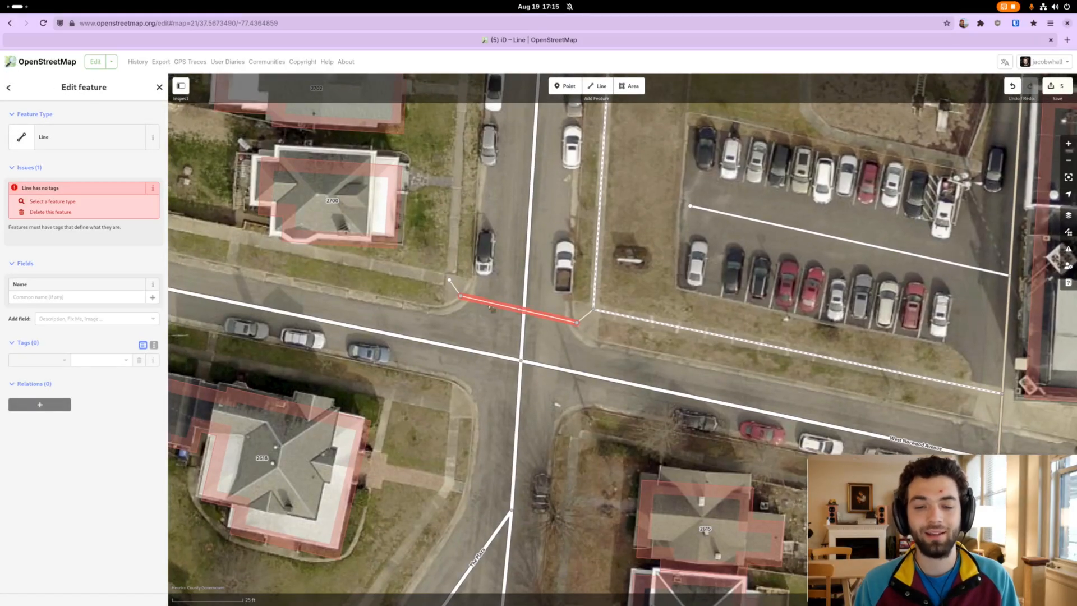
left_click_drag(598, 336, 592, 346)
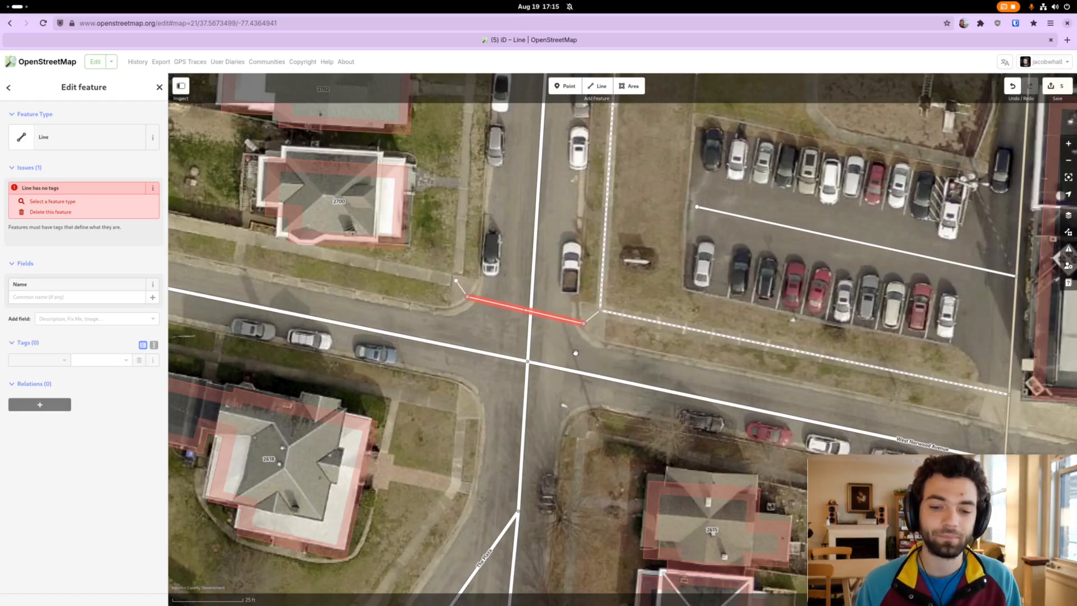
left_click(583, 352)
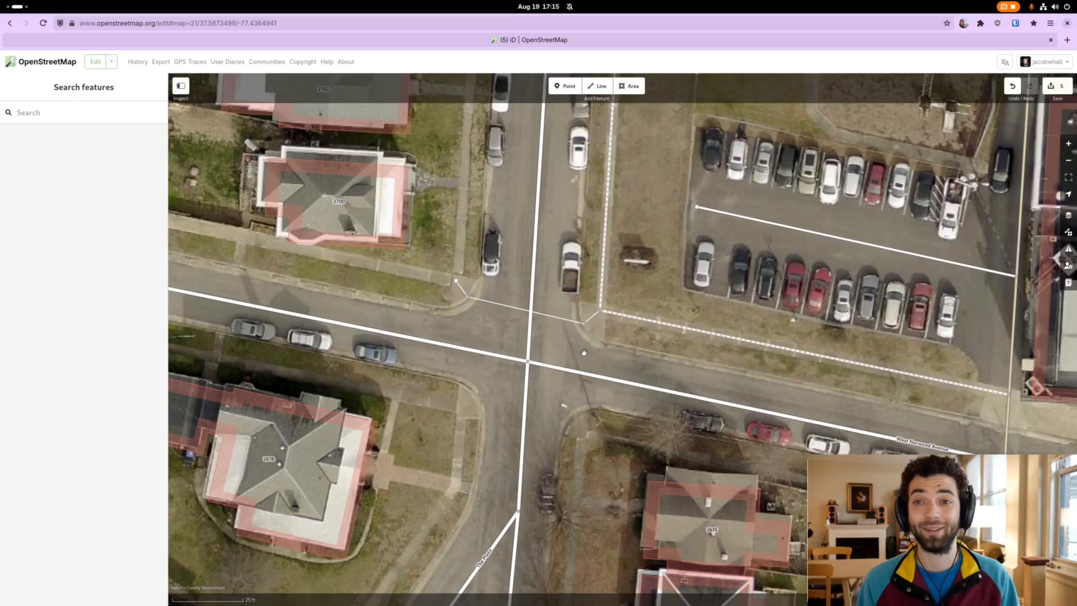
Set the feature type of the line across Fendall Avenue to Unmarked Crossing.
left_click(561, 318)
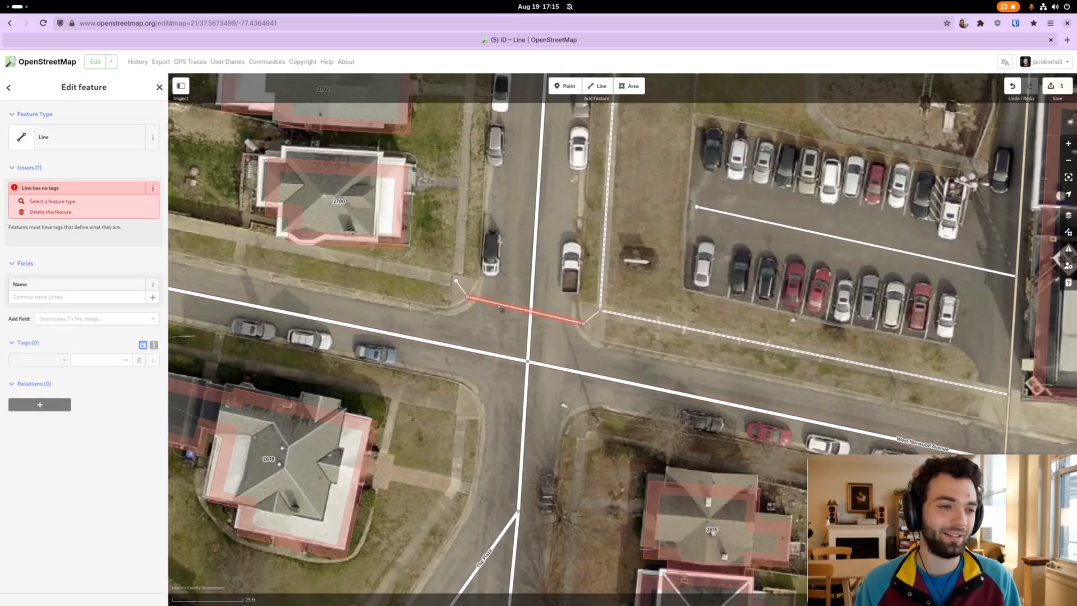
left_click(77, 141)
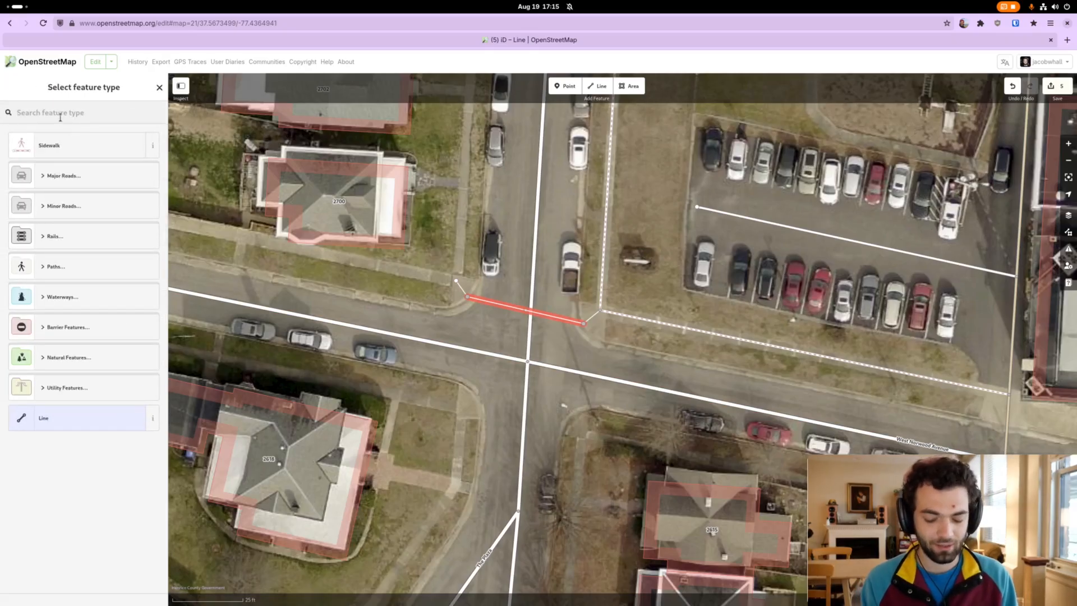
type("unmarked")
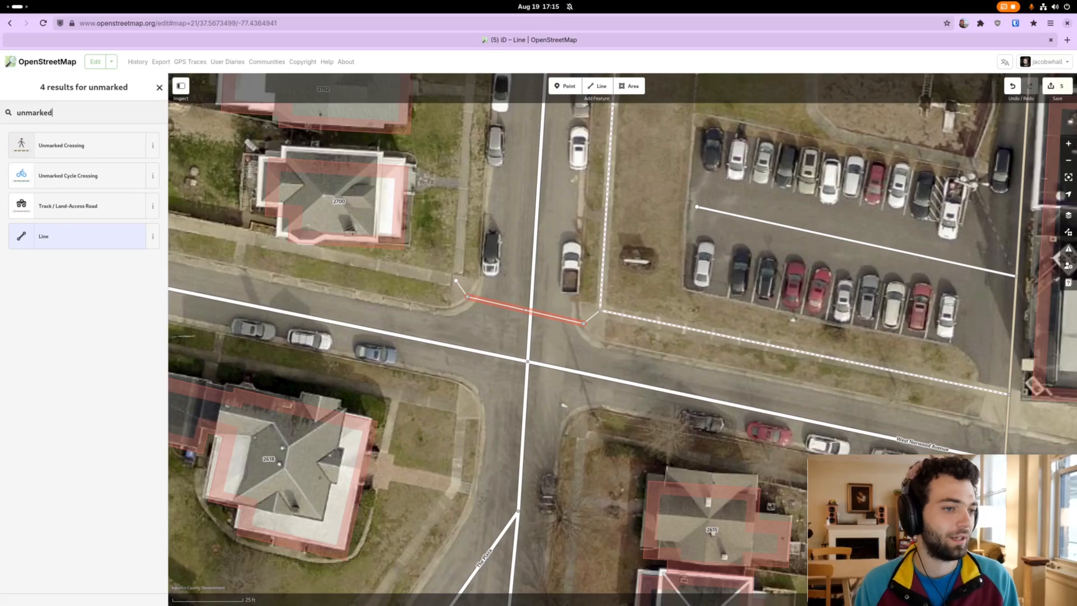
left_click(67, 145)
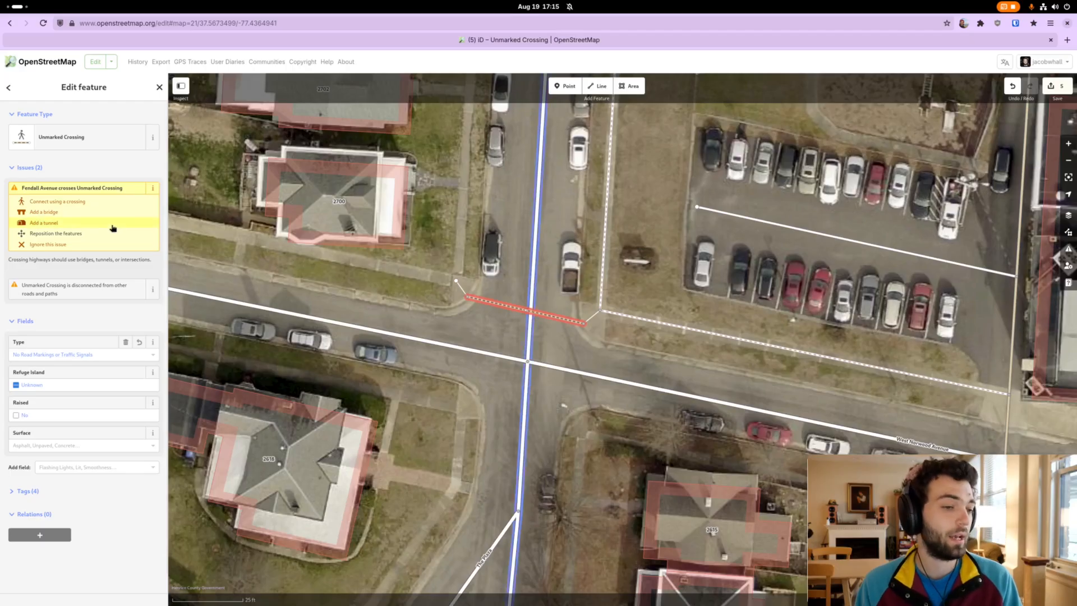
Resolve the Fendall Avenue intersection issue by connecting with a crossing, and check the feature type of the shared node.
left_click(64, 202)
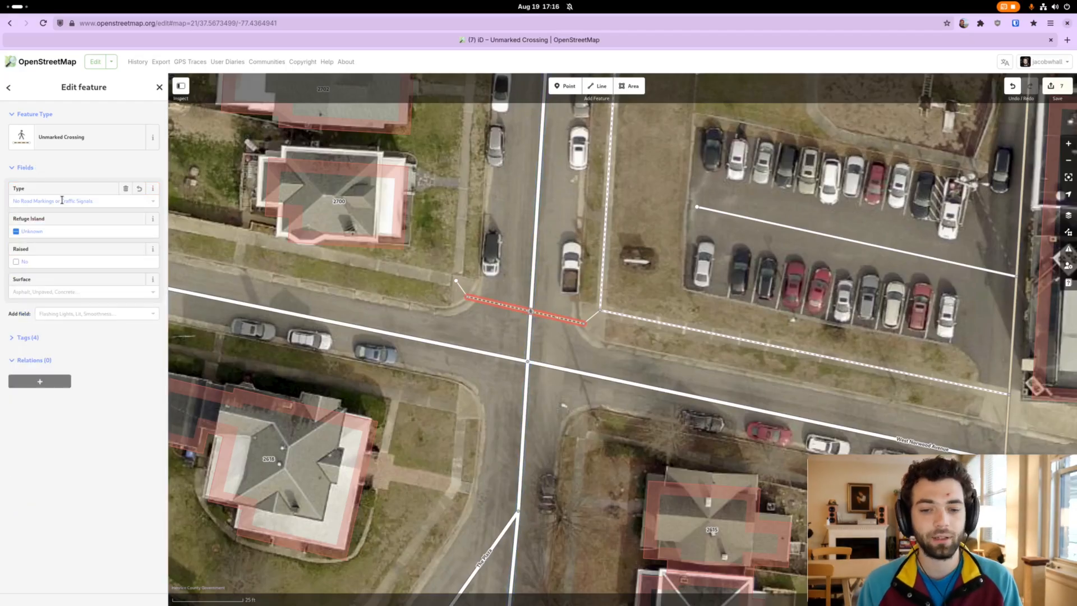
left_click(499, 333)
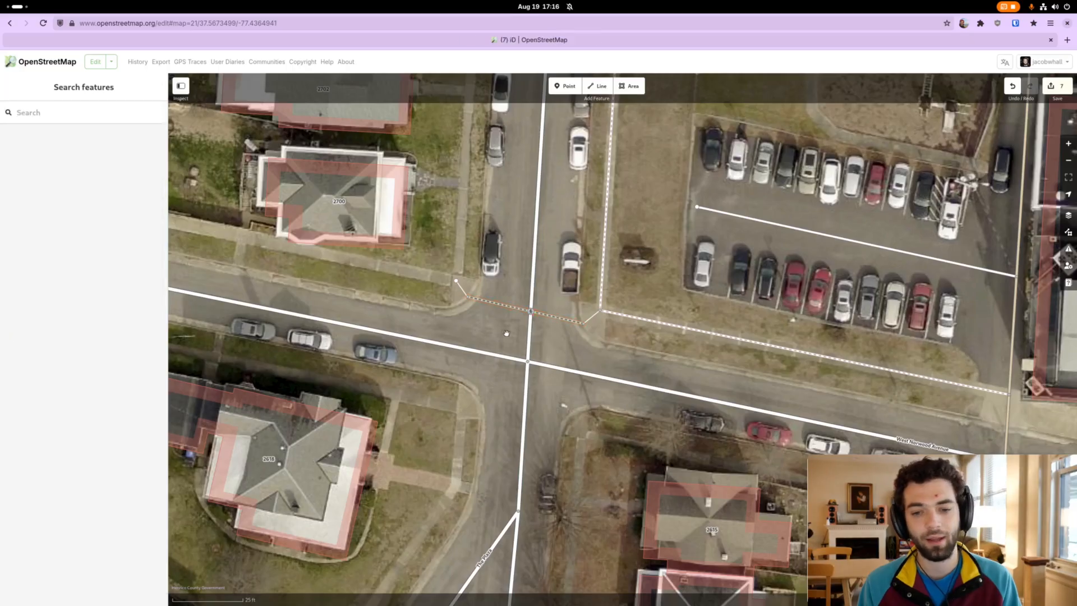
left_click_drag(499, 333, 487, 325)
left_click(506, 307)
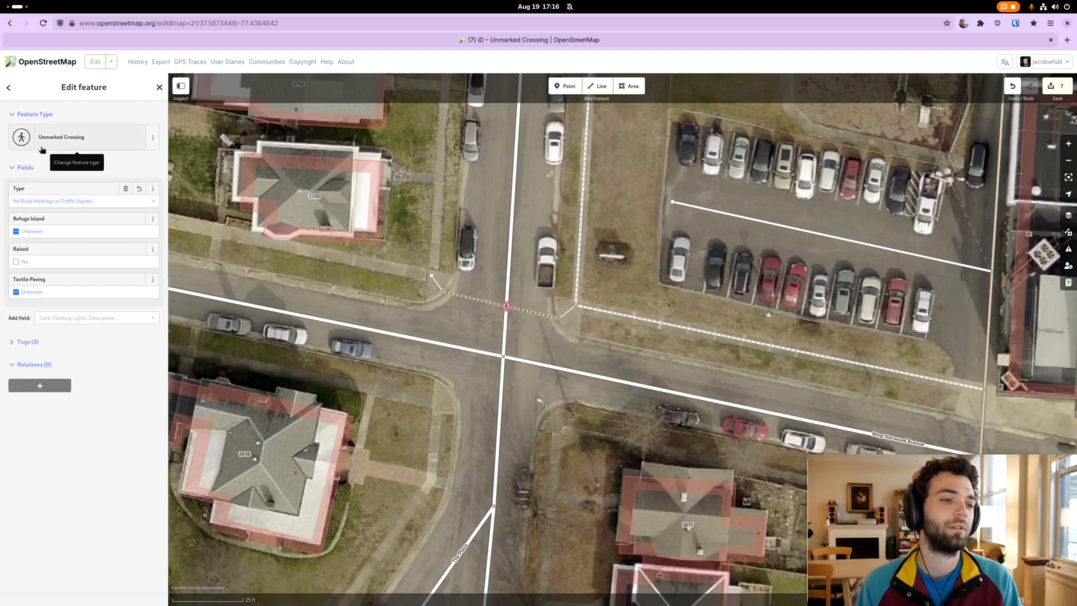
left_click(421, 323)
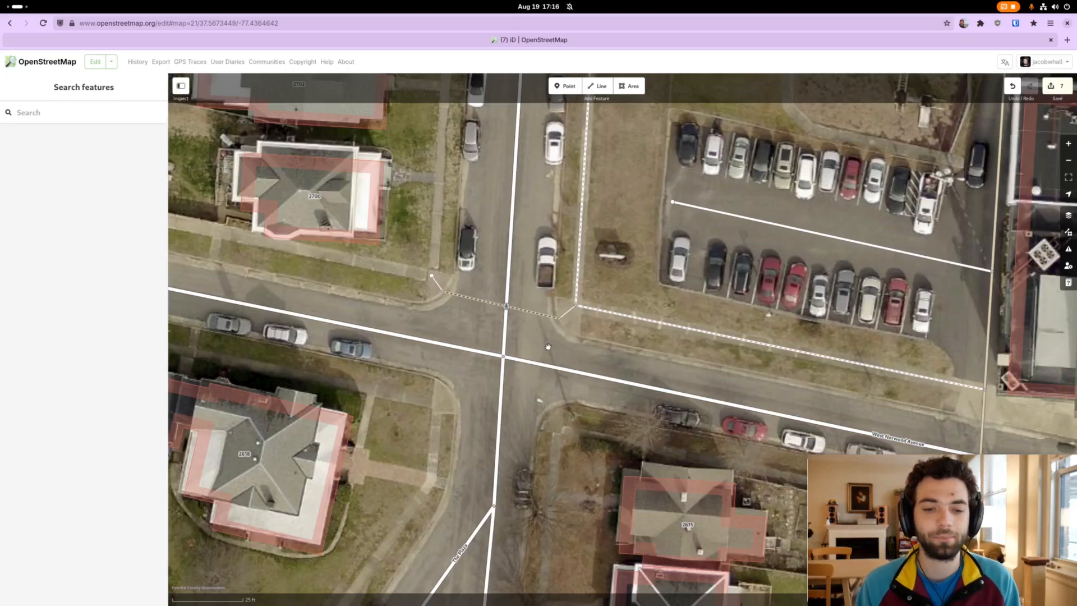
Select both short curb connectors together, set their feature type to Sidewalk, and deselect them.
left_click(569, 317)
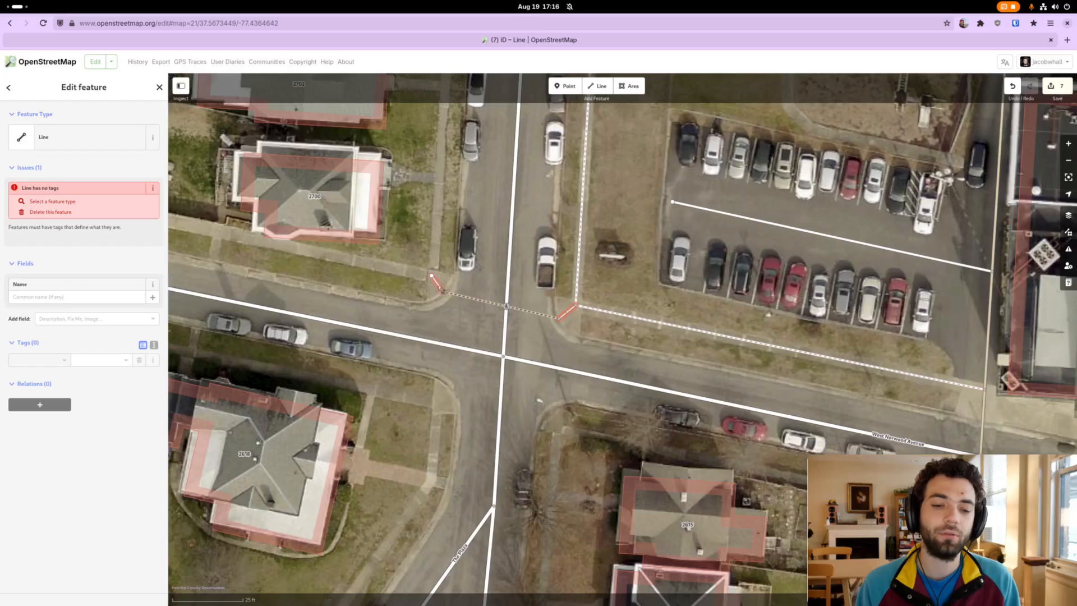
left_click(441, 288, "shift")
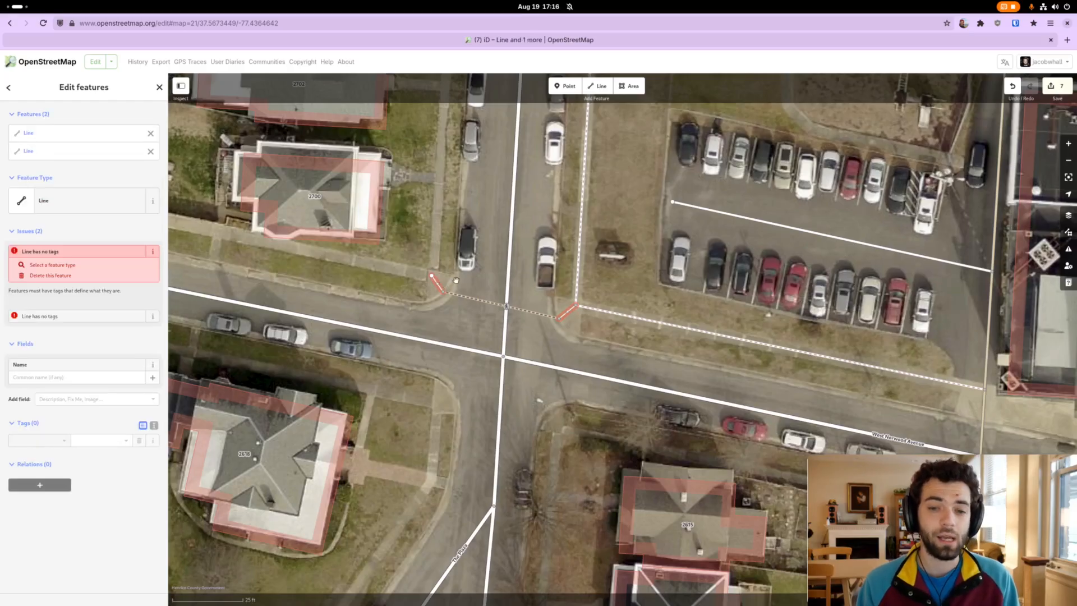
left_click(73, 202)
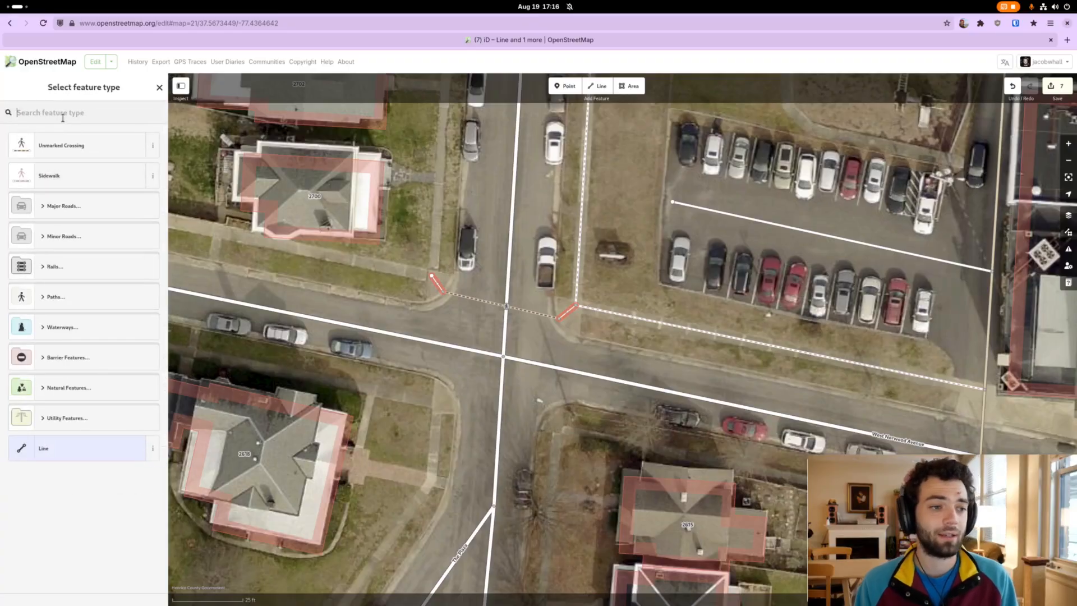
left_click(56, 176)
left_click(391, 299)
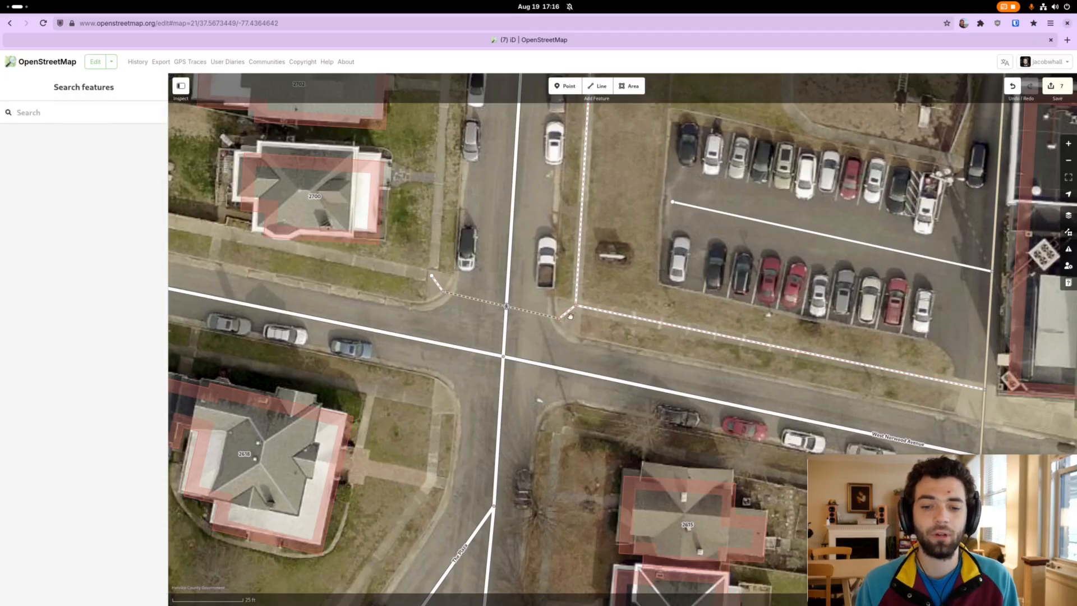
left_click_drag(560, 321, 586, 334)
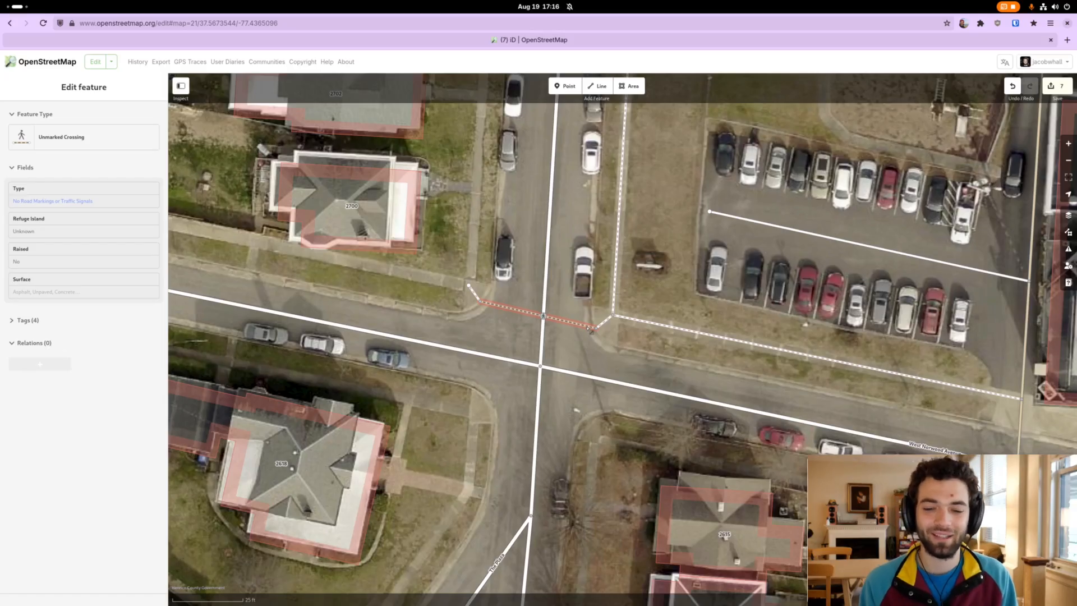
left_click_drag(678, 285, 668, 268)
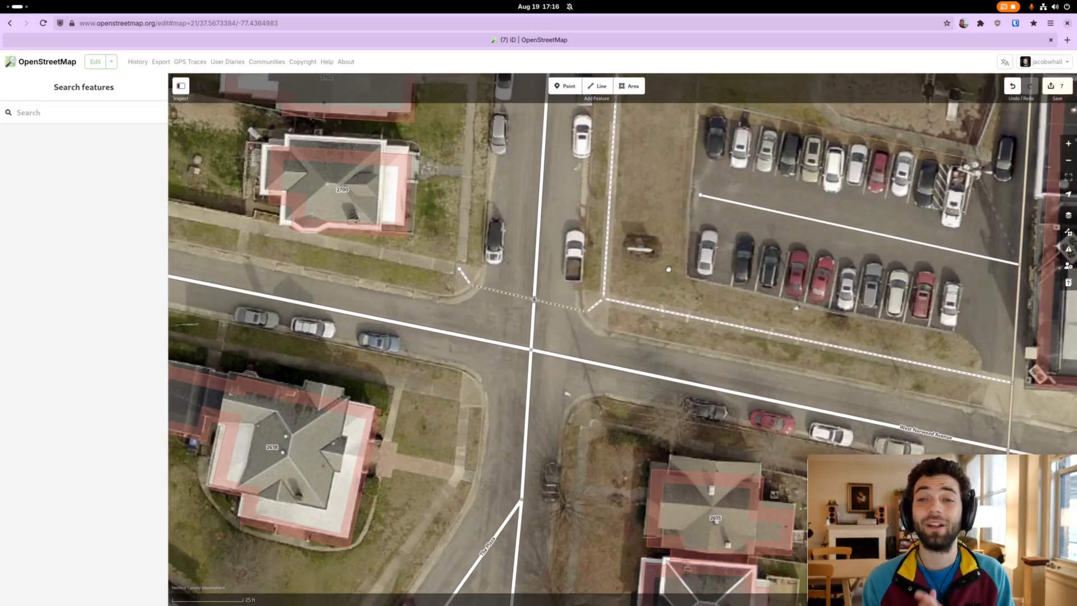